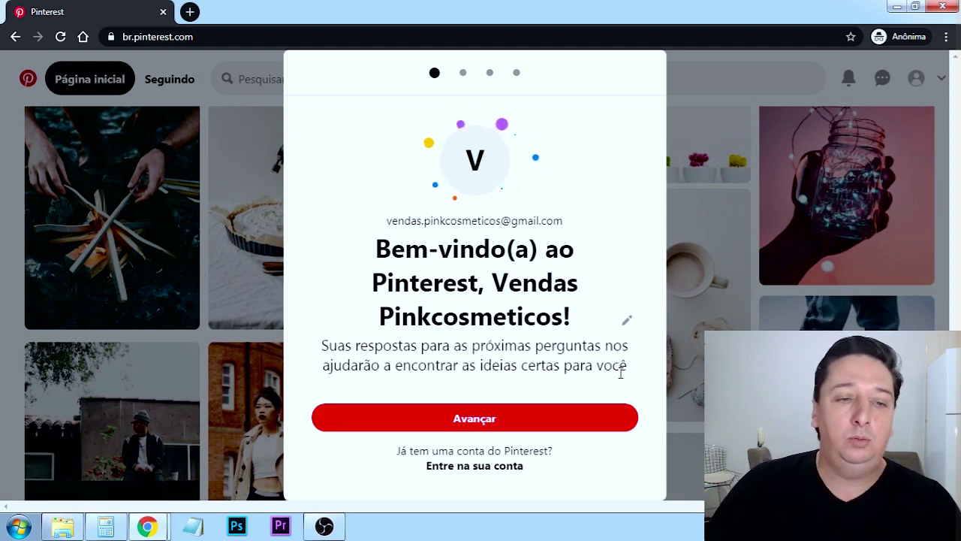
Step: Advance past the welcome screen and answer the identity question with Masculino, continuing to the interest selection
left_click(468, 427)
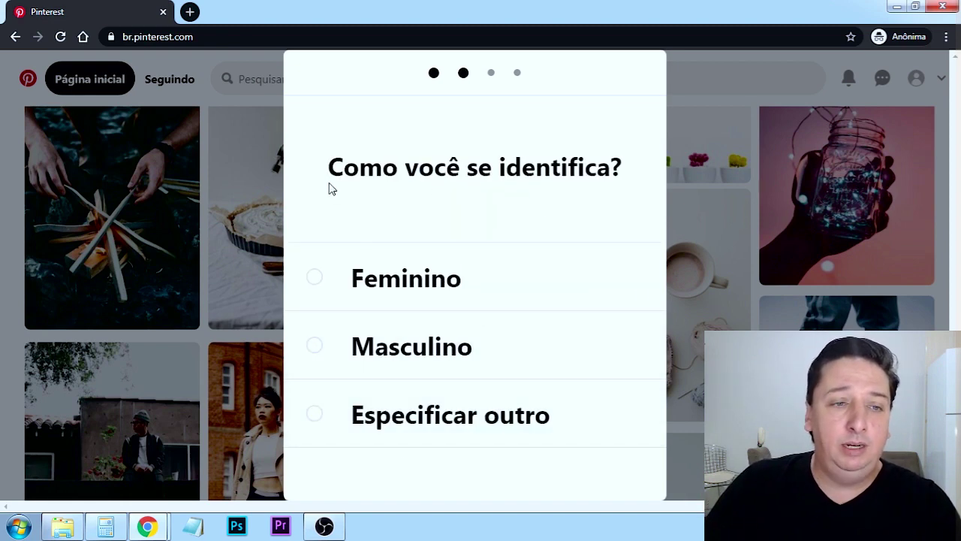
left_click(375, 365)
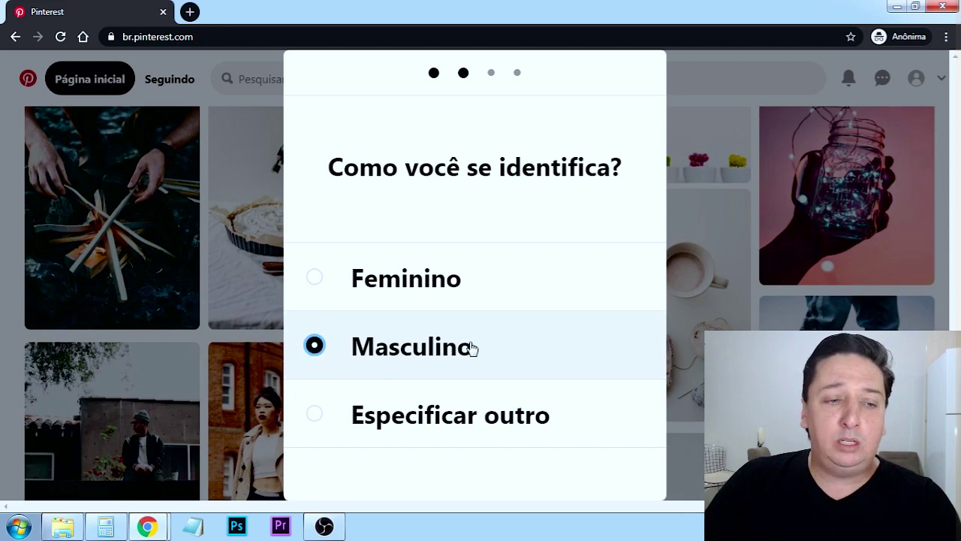
left_click(460, 461)
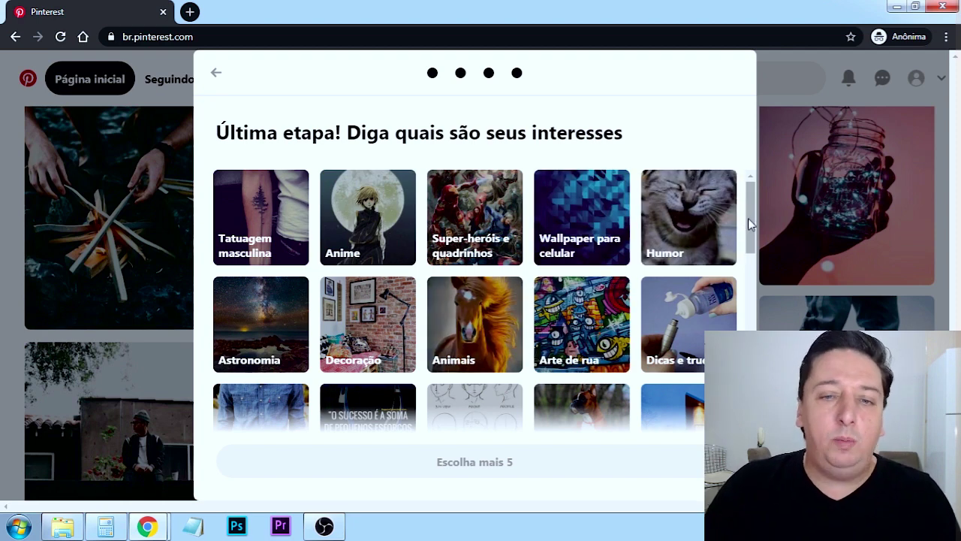
Step: Choose the interests Tatuagem masculina, Anime, Super-heróis e quadrinhos, Wallpaper para celular and Humor, and finish the onboarding
left_click_drag(749, 216, 756, 276)
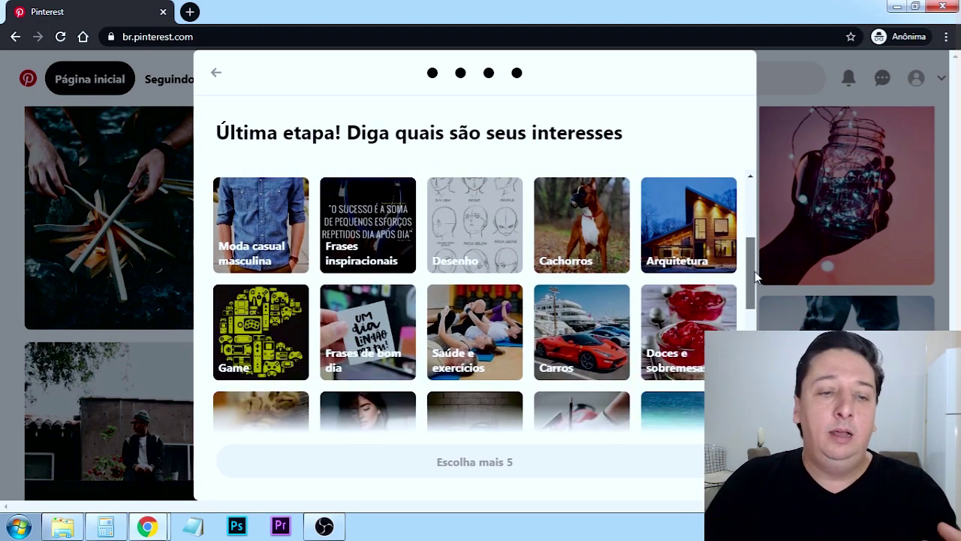
left_click_drag(756, 277, 748, 202)
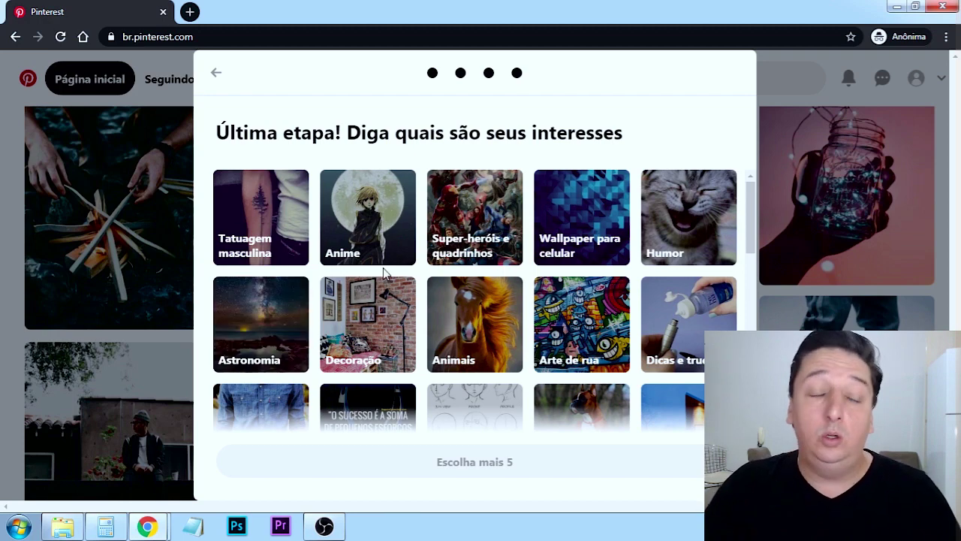
left_click(271, 227)
left_click(395, 238)
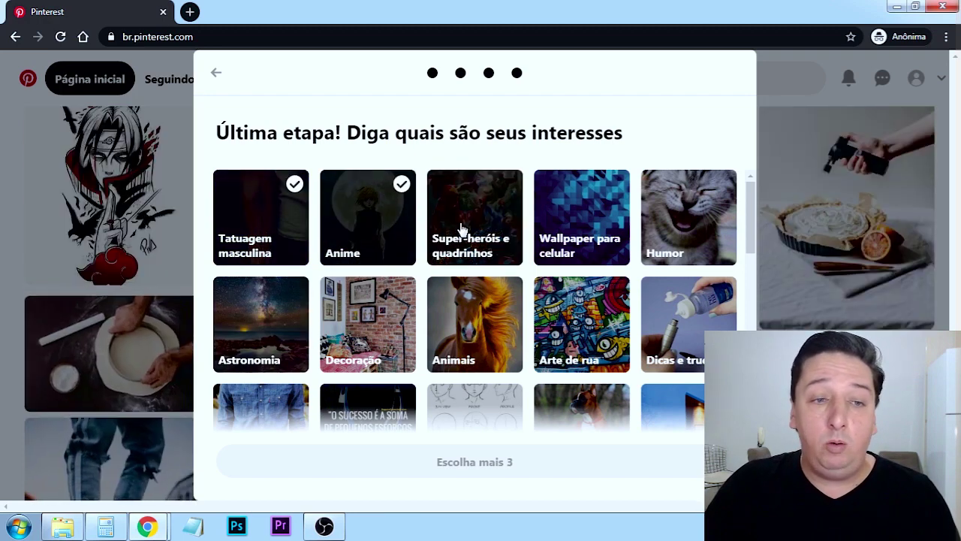
left_click(462, 230)
left_click(560, 225)
left_click(651, 248)
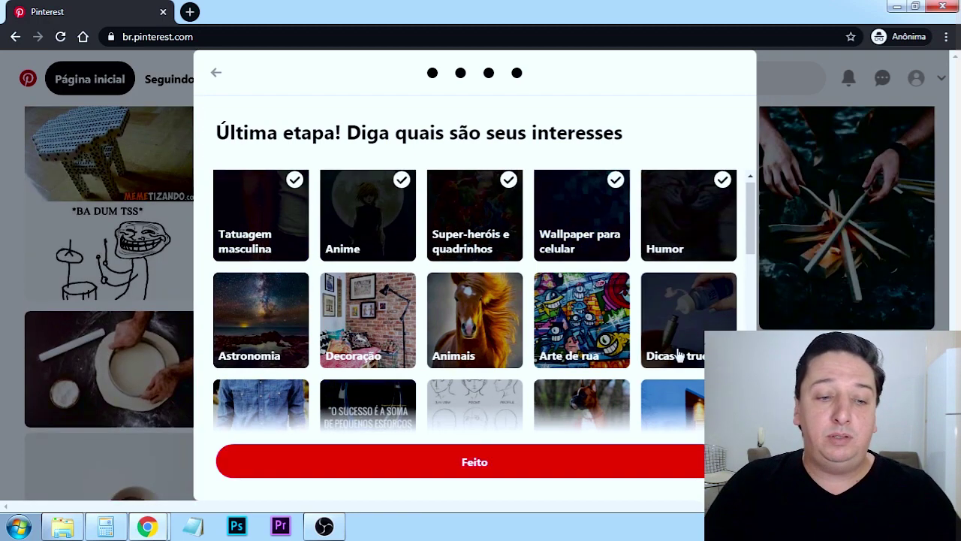
scroll(661, 360, "down", 1)
left_click(489, 472)
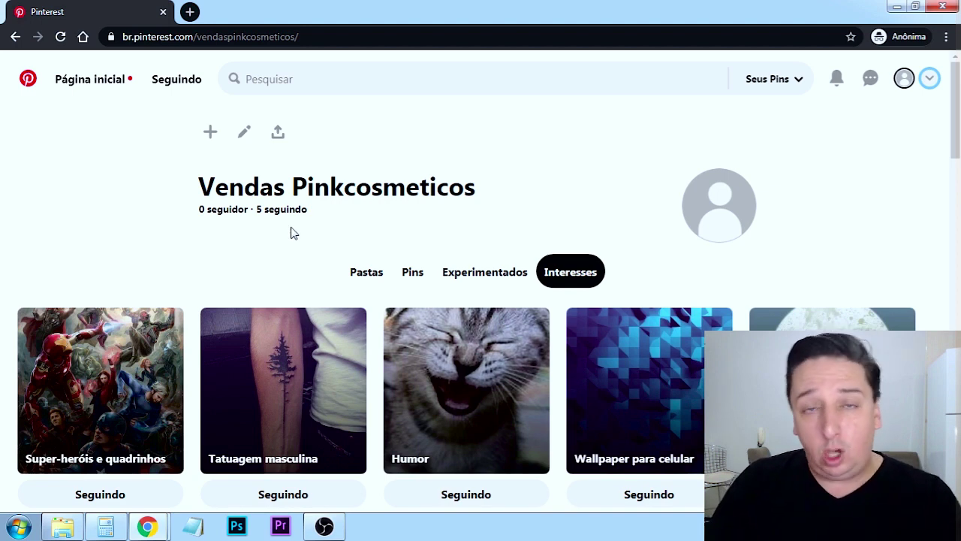
Step: Open the account settings at the profile editing form with the name, username and description fields
left_click(930, 79)
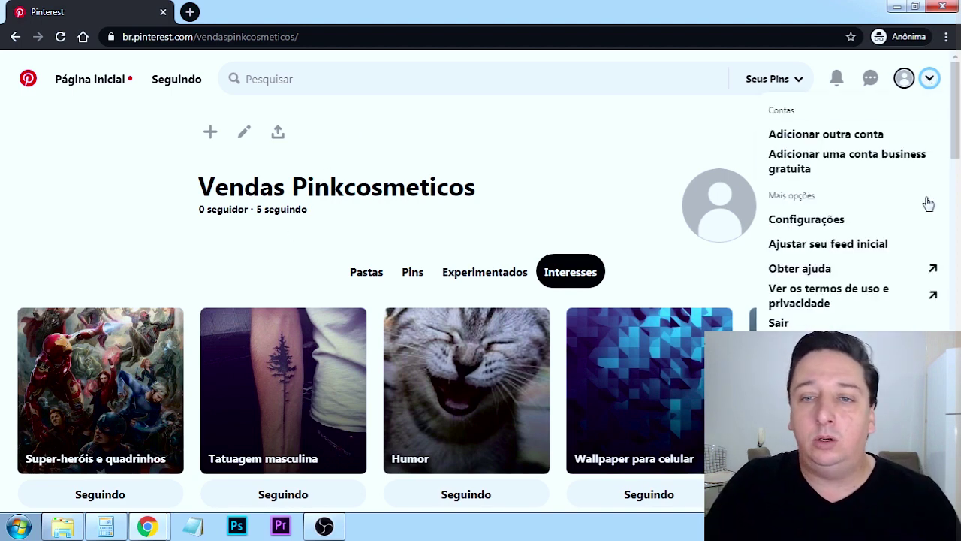
left_click(808, 222)
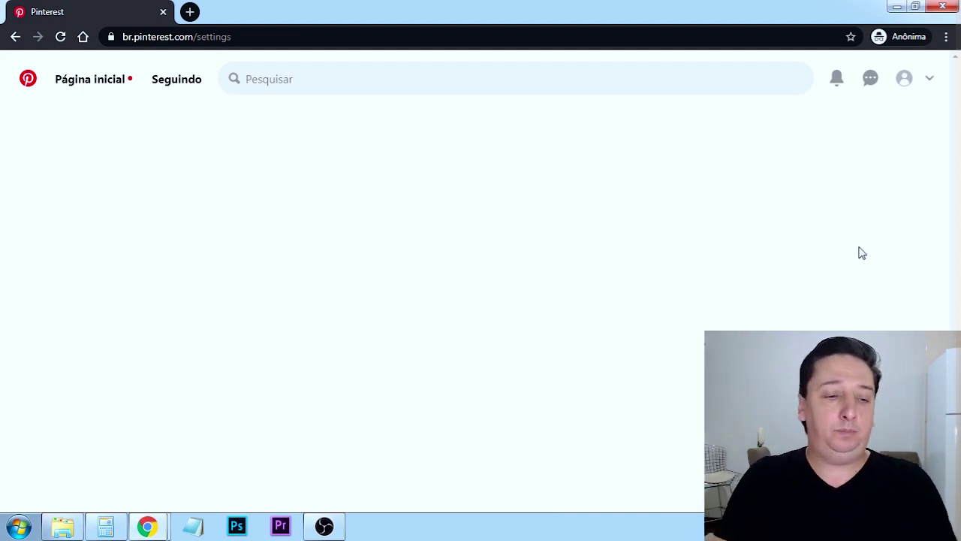
scroll(685, 314, "down", 2)
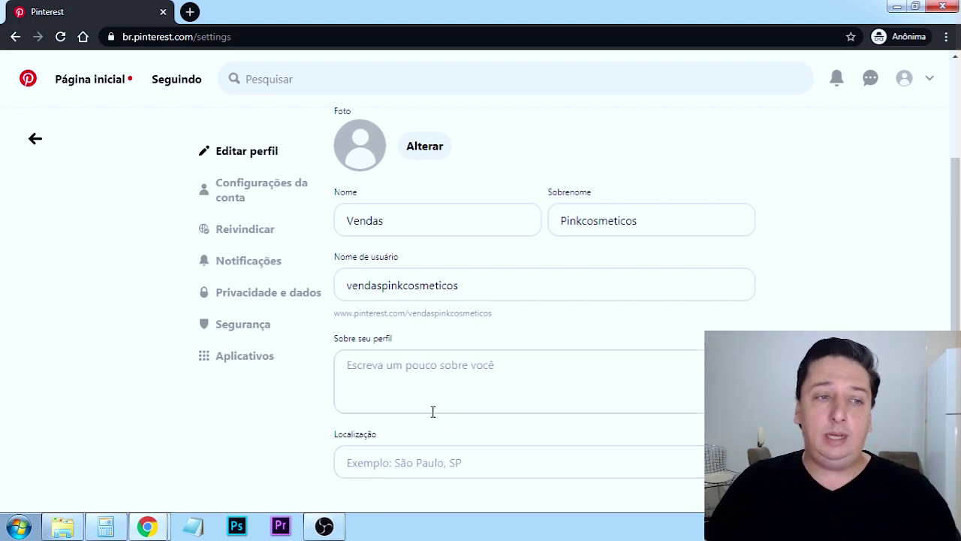
Step: Replace the profile's first name and surname with the account owner's real first name and surname
left_click(390, 226)
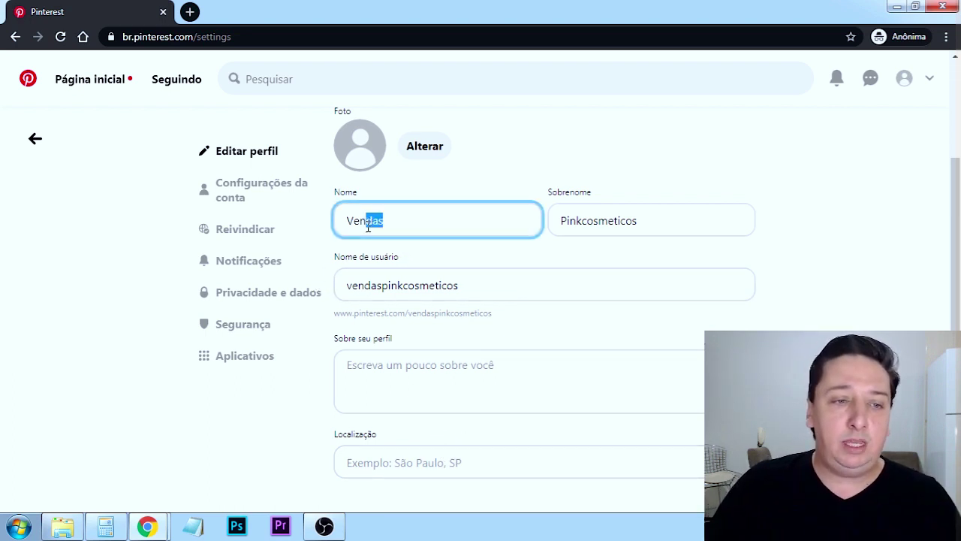
key("ctrl+a")
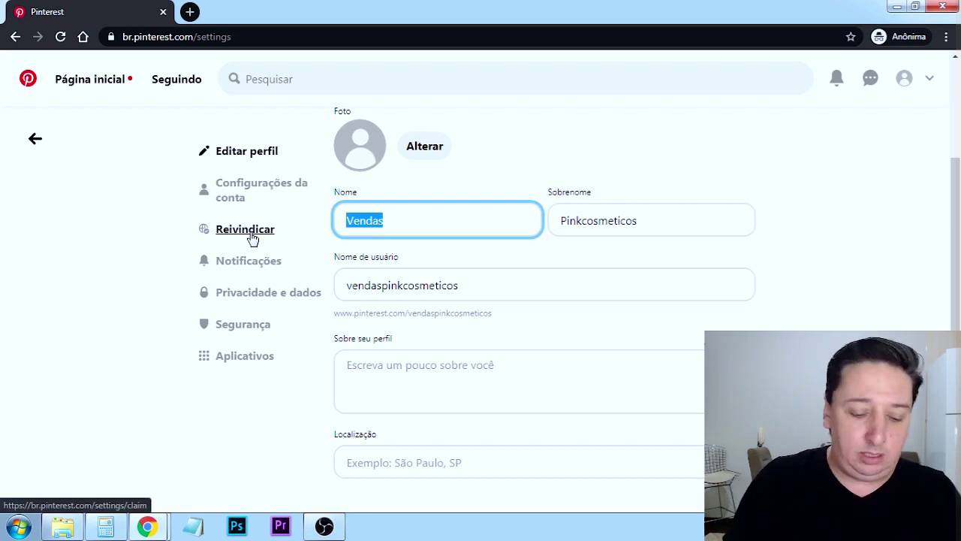
type("michael")
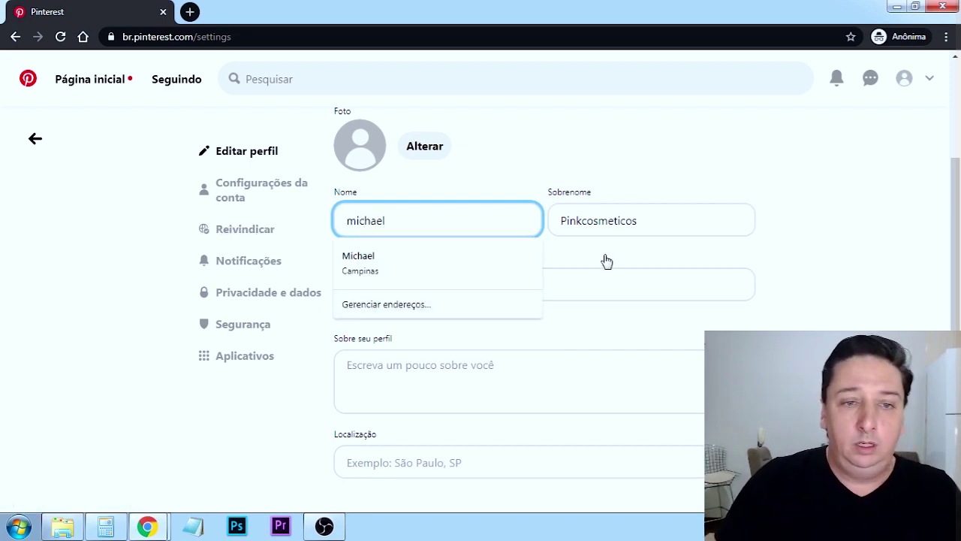
left_click_drag(638, 220, 375, 223)
type("mantovani")
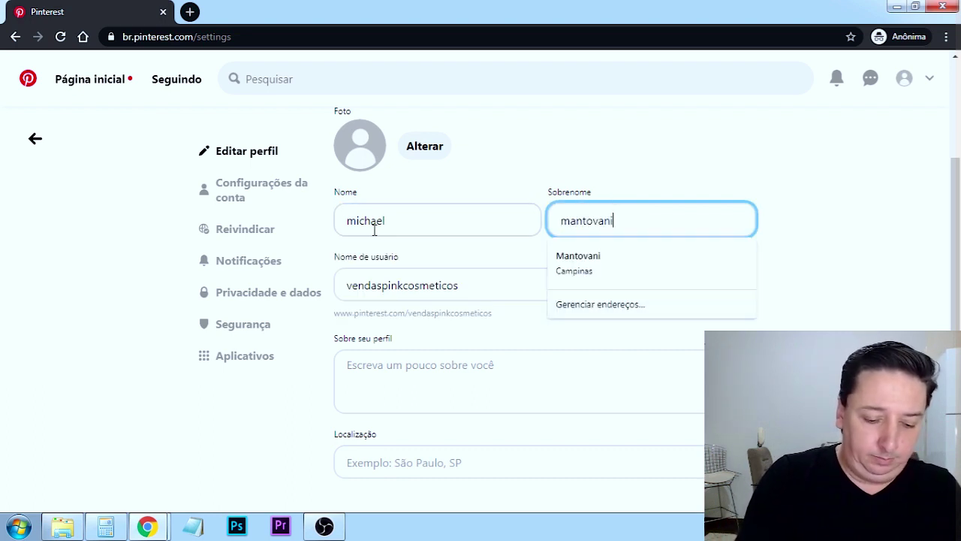
Step: Replace the username with the account owner's first name and surname joined in lowercase
key("Tab")
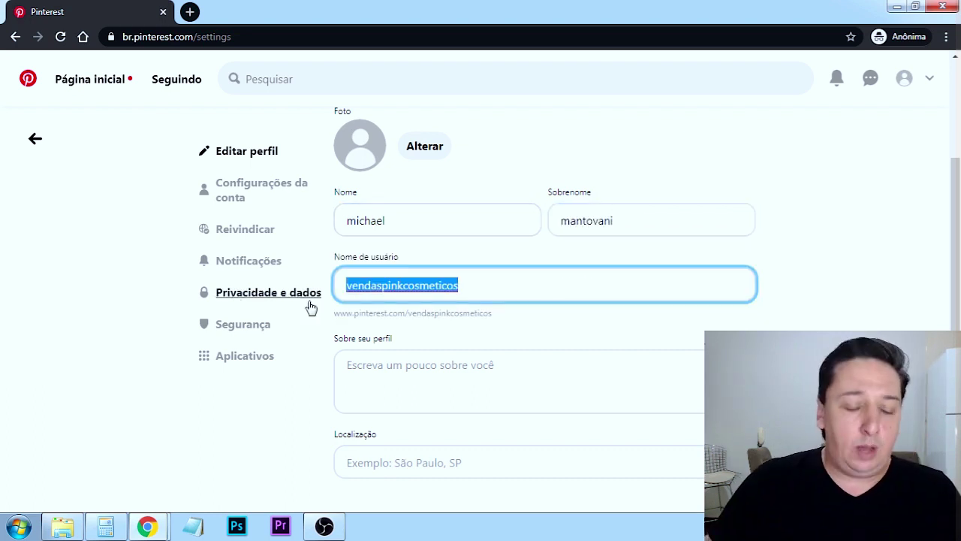
type("micmantmichael")
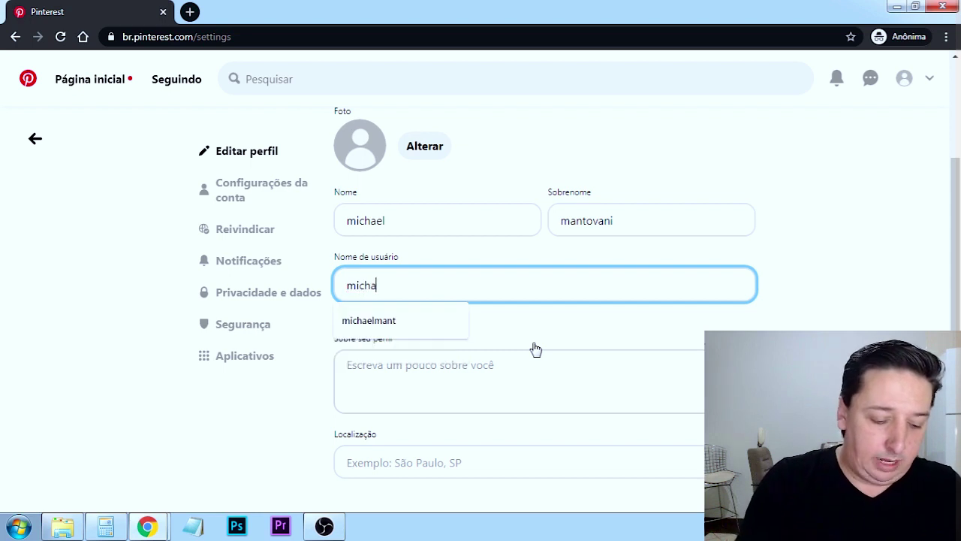
type("mantovani")
left_click(494, 376)
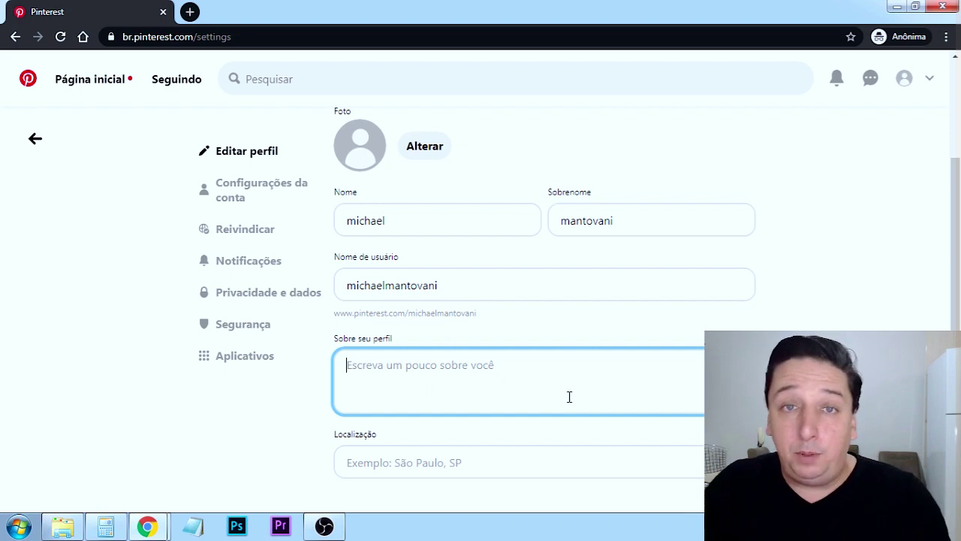
Step: Change the profile photo to a portrait image from the EU COM BORDA folder inside ACADEMIA SUCESSO ONLINE > YOUTUBE
left_click(422, 151)
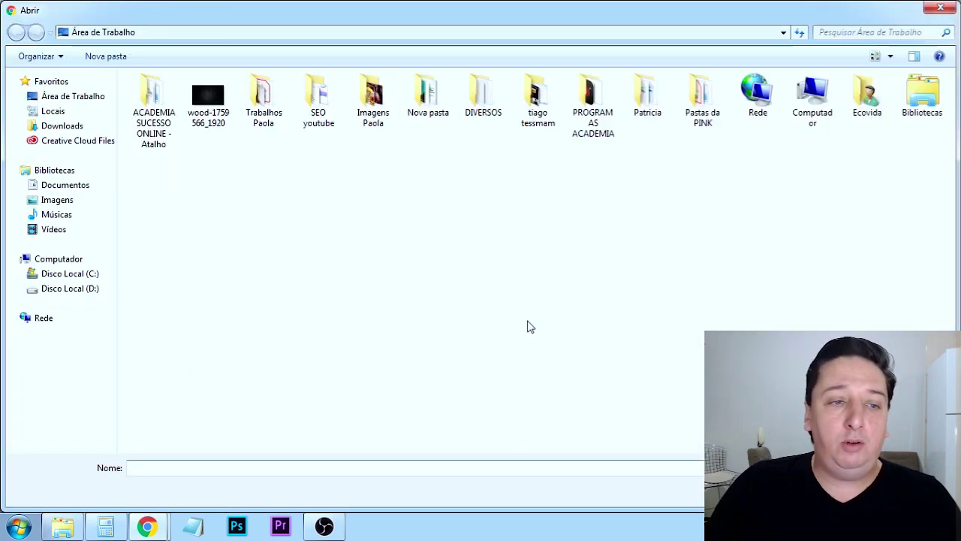
double_click(153, 105)
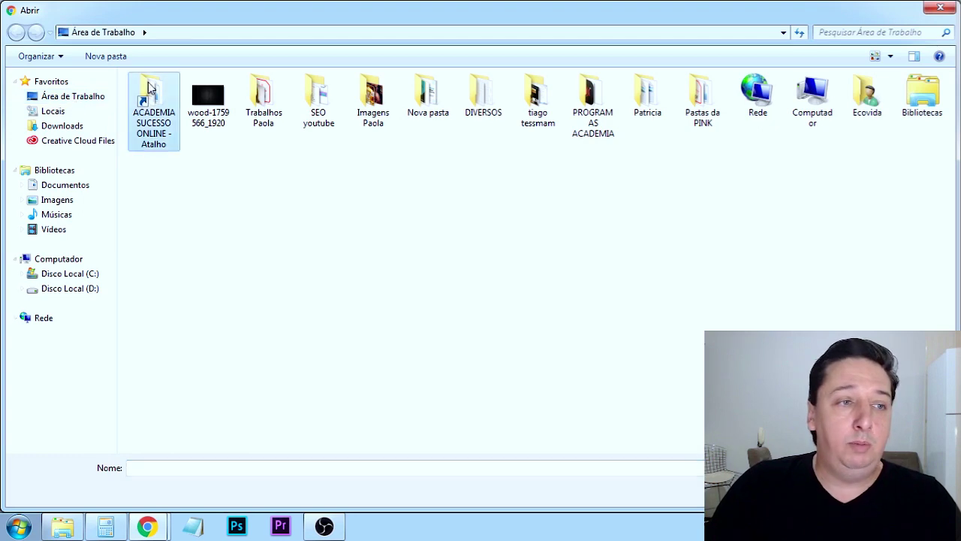
double_click(536, 199)
double_click(253, 113)
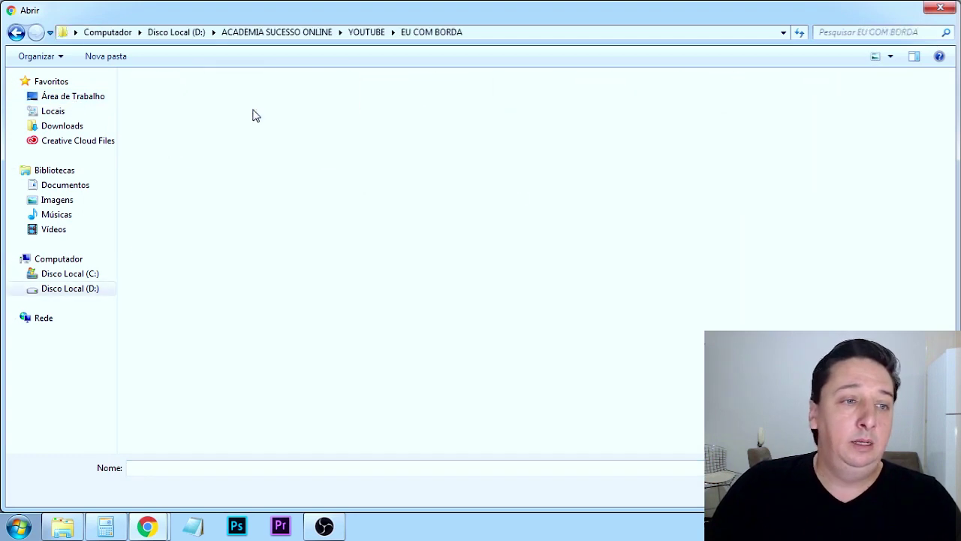
double_click(390, 197)
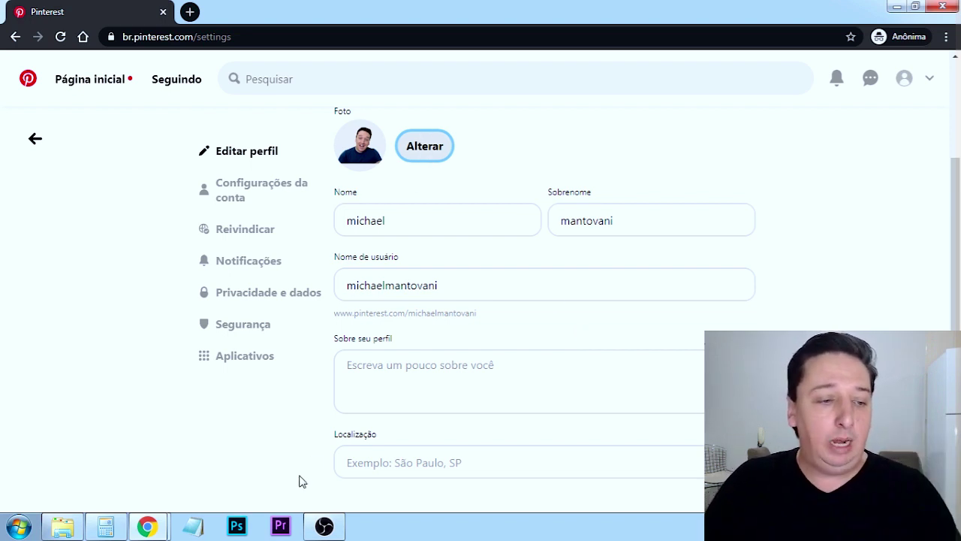
Step: Switch to the Hotmart affiliate market and open the professional makeup course among the Primeiras Vendas products
mouse_move(150, 526)
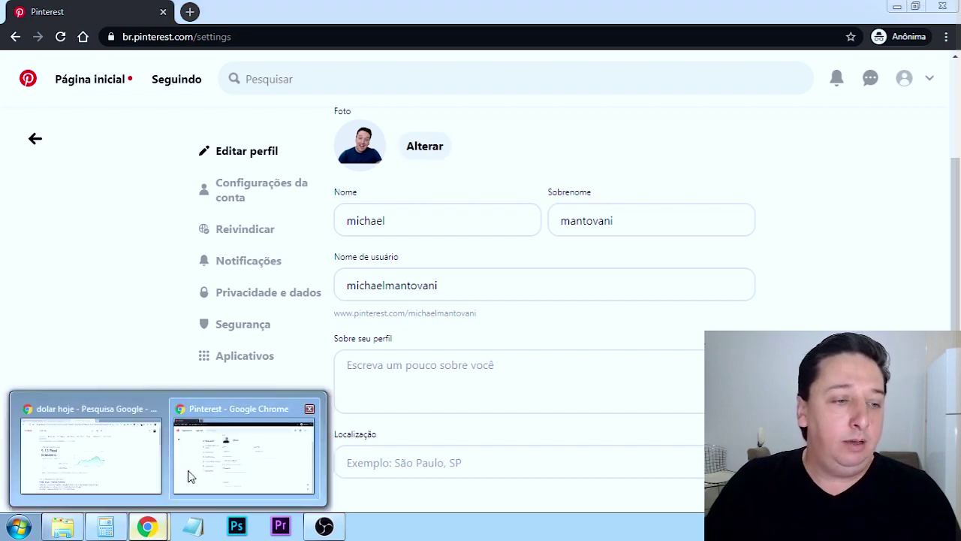
left_click(96, 463)
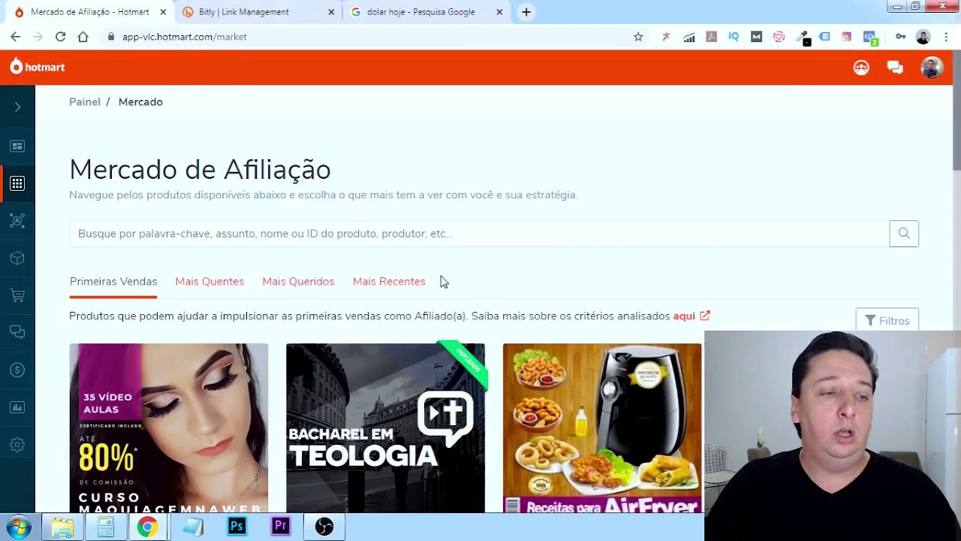
scroll(567, 300, "down", 1)
scroll(493, 368, "up", 1)
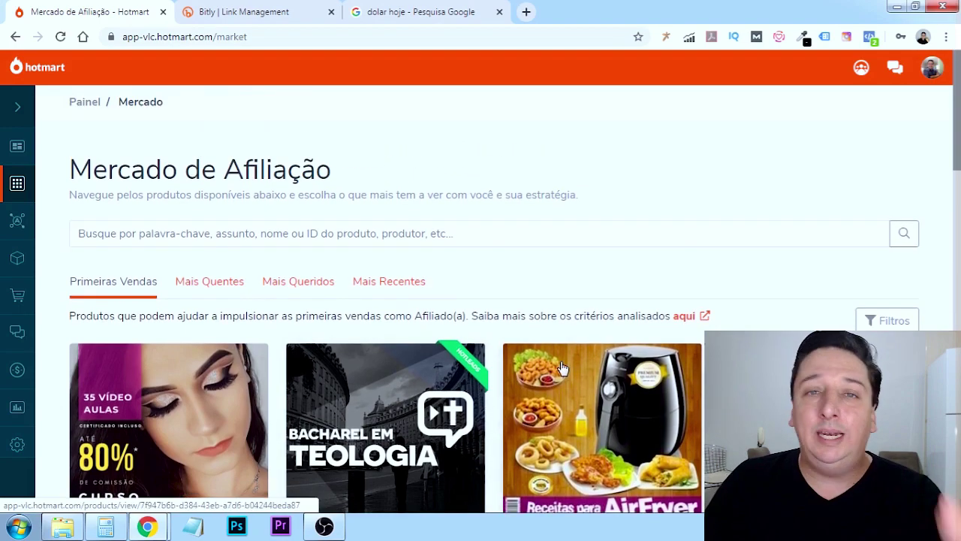
scroll(505, 337, "down", 9)
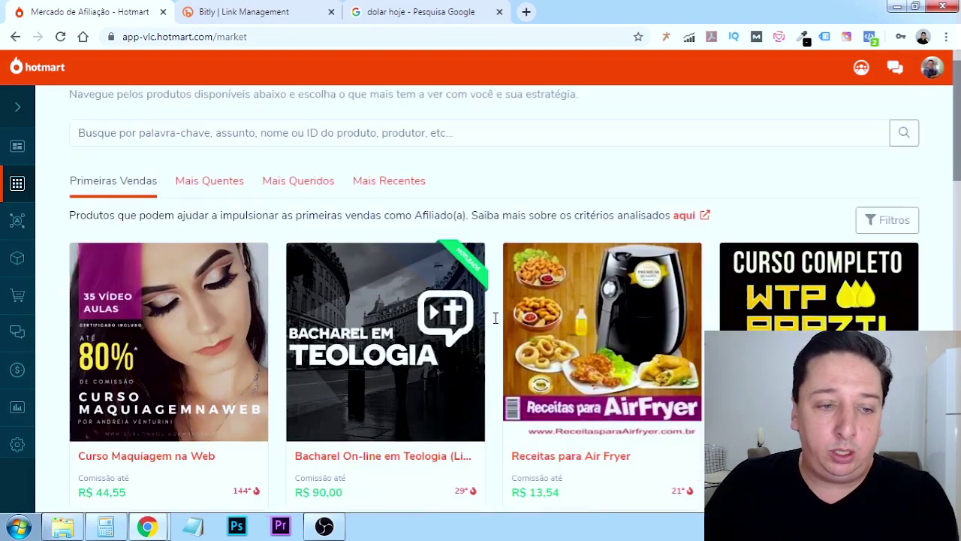
scroll(525, 302, "down", 4)
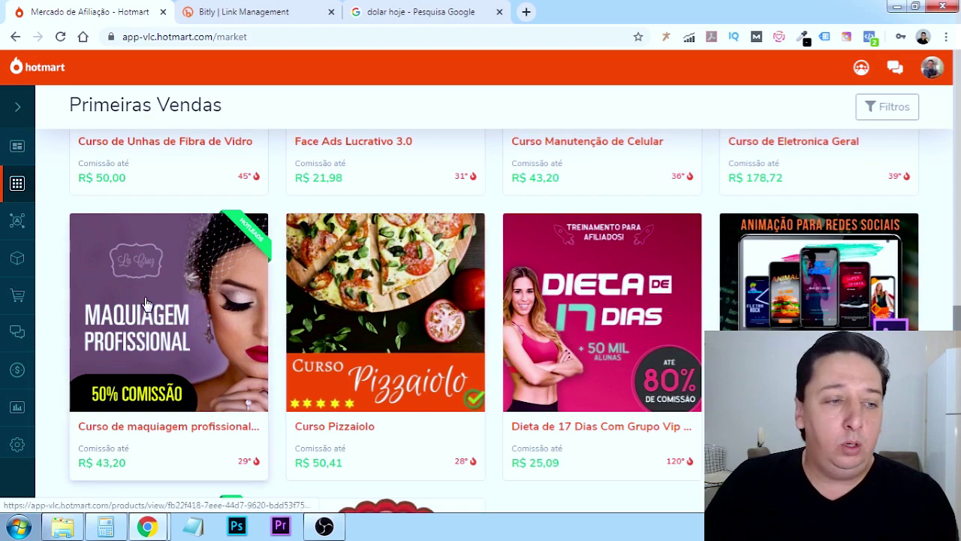
left_click(168, 301)
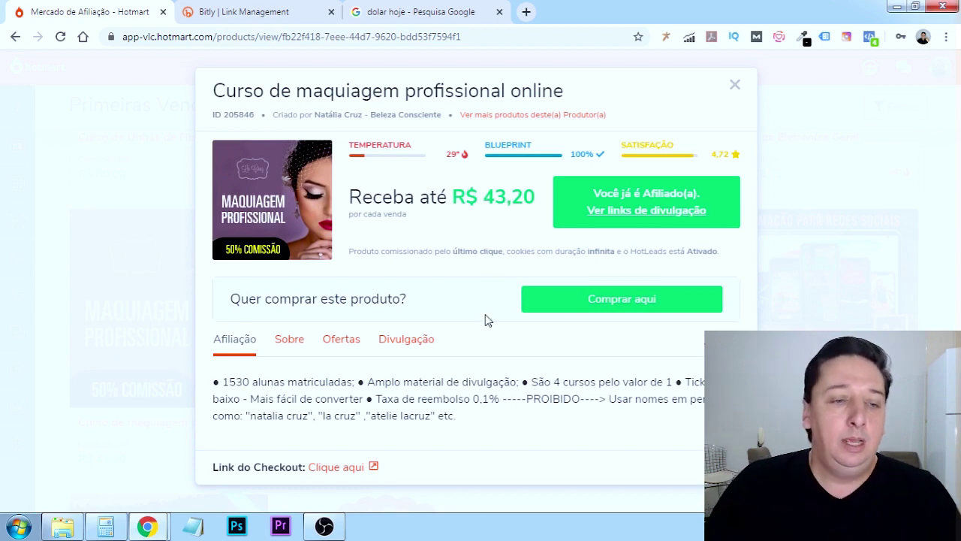
Step: Copy the promotional materials link from the course's Sobre details and load it in place of the "dolar hoje" search page
left_click(287, 350)
left_click_drag(210, 400, 567, 398)
key("ctrl+c")
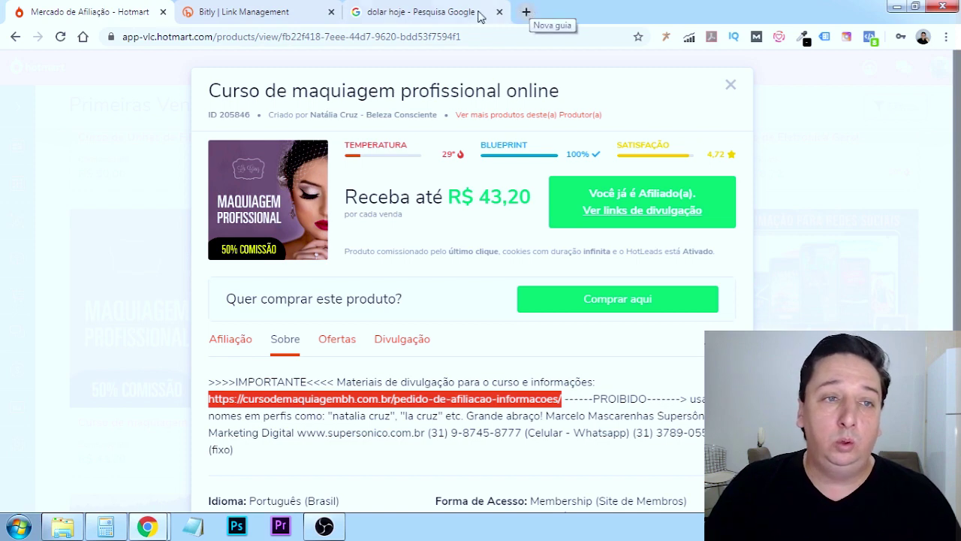
left_click(451, 12)
left_click(412, 37)
key("ctrl+v")
key("Return")
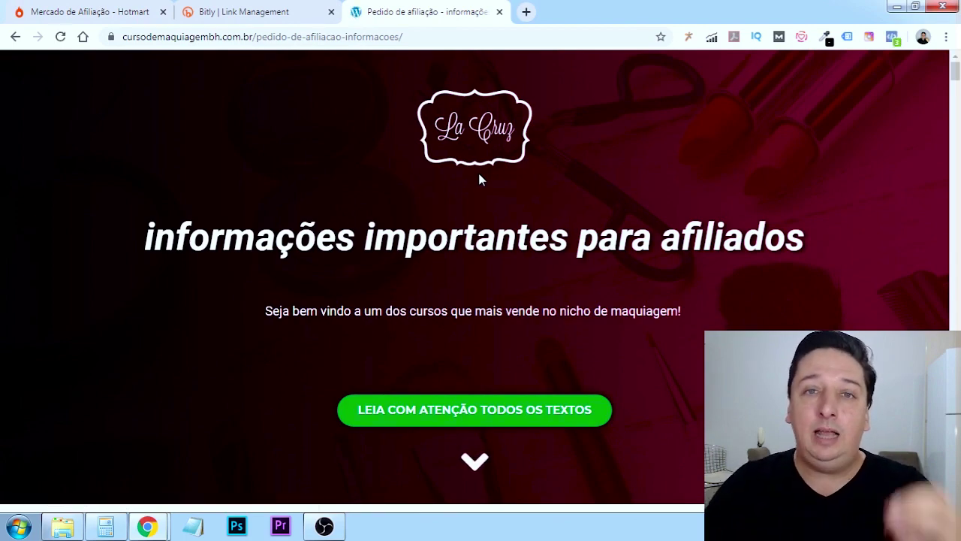
Step: Find the VIDEOS section of the affiliate information page and open its Google Drive link to the promotional videos
scroll(439, 259, "down", 1)
scroll(440, 259, "down", 10)
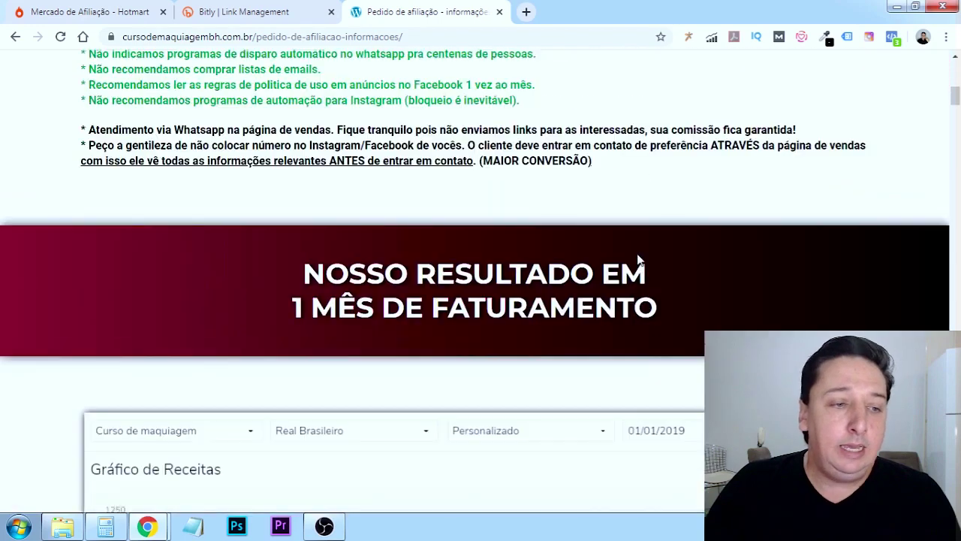
scroll(581, 254, "down", 15)
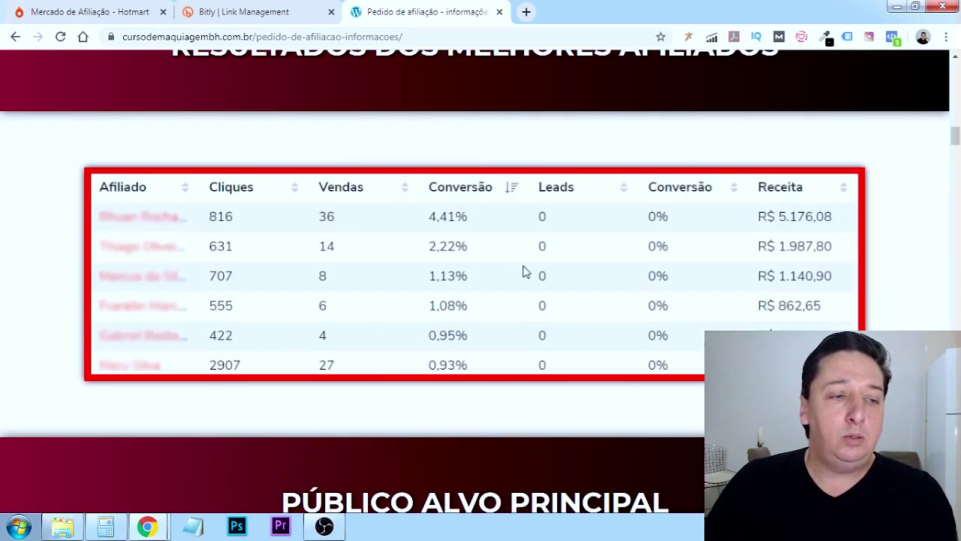
scroll(489, 266, "down", 5)
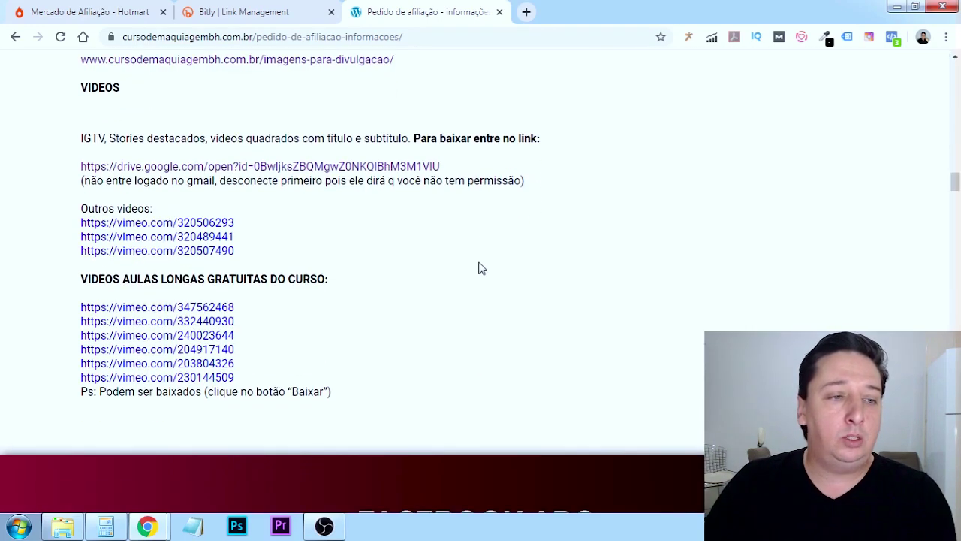
left_click(301, 168)
Step: Review the affiliate information page from its video links through the Facebook Ads guidance, then return to the shared Drive folder
left_click(451, 9)
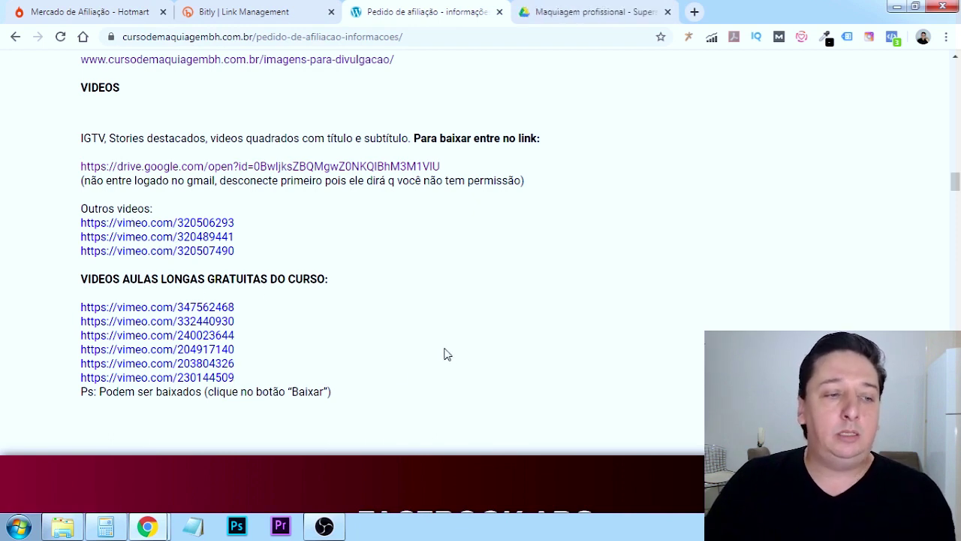
scroll(400, 354, "down", 10)
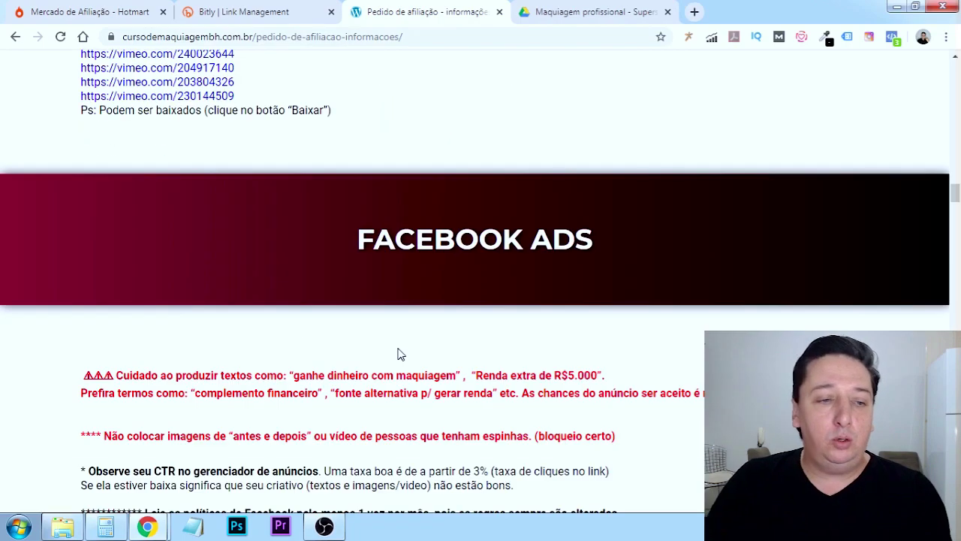
scroll(400, 353, "up", 4)
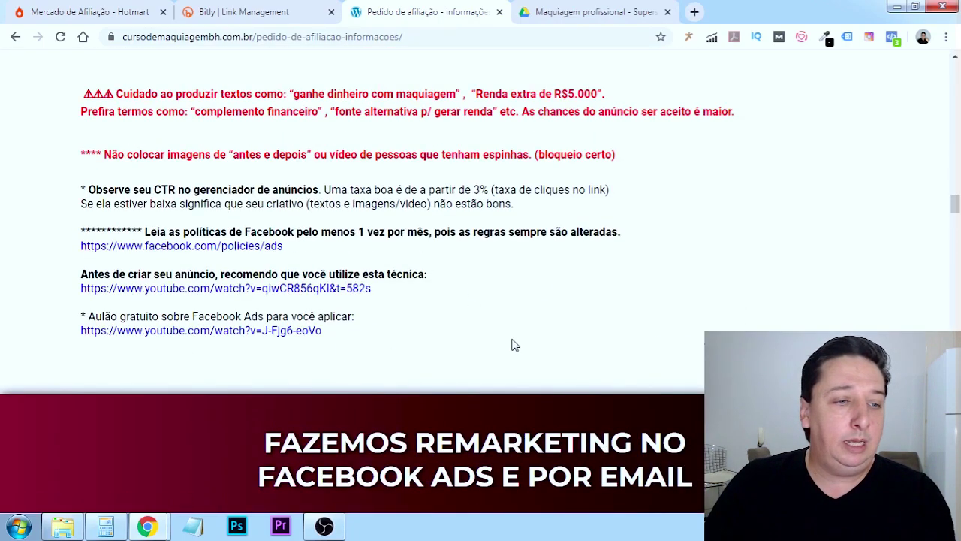
scroll(578, 346, "down", 10)
scroll(499, 355, "up", 12)
scroll(485, 345, "up", 6)
left_click(549, 11)
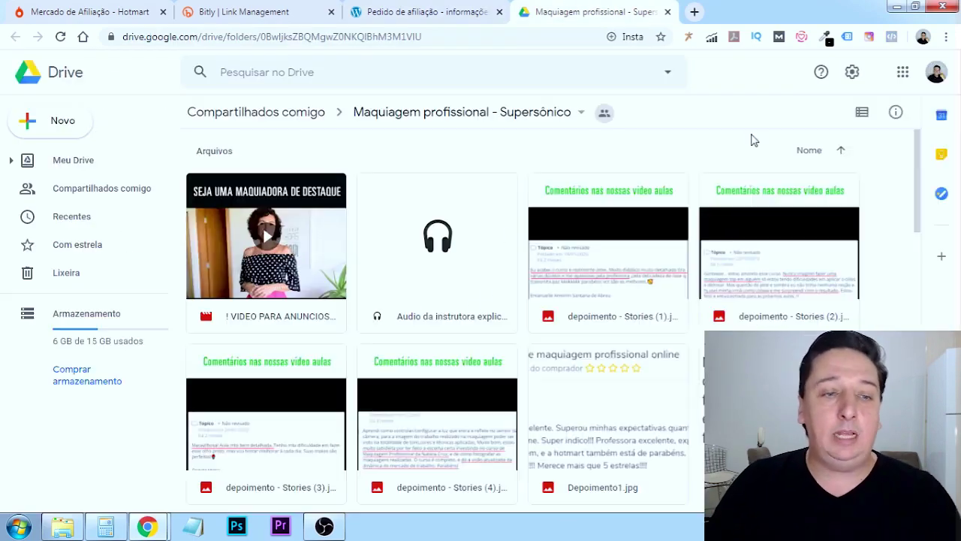
Step: Open the images-para-divulgacao link from the affiliate page's IMAGENS section and browse its first promotional pictures
left_click(445, 9)
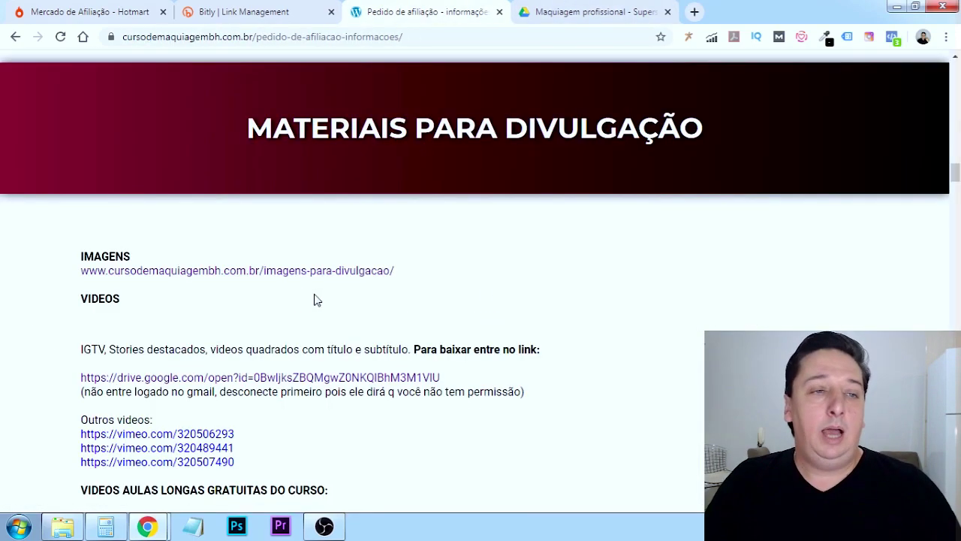
left_click(193, 272)
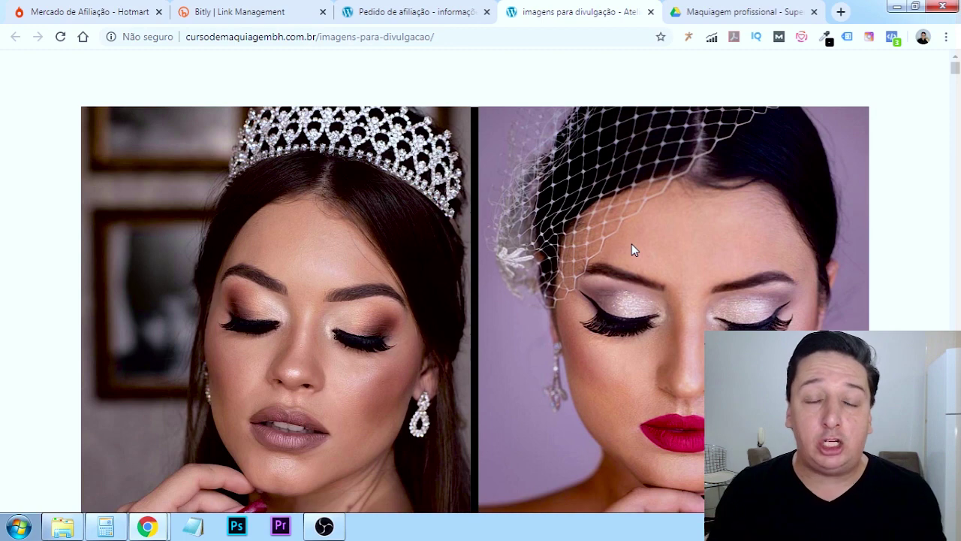
scroll(632, 243, "down", 5)
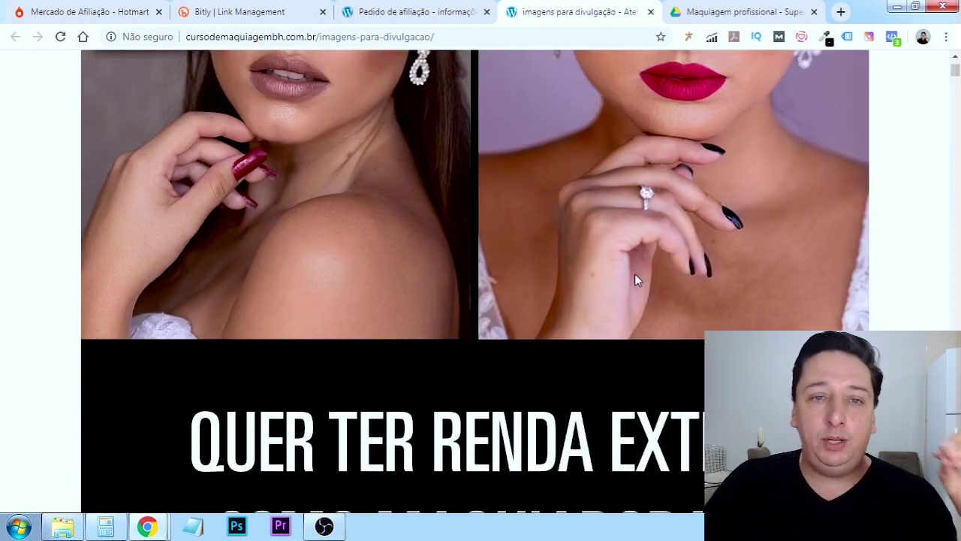
scroll(634, 278, "down", 5)
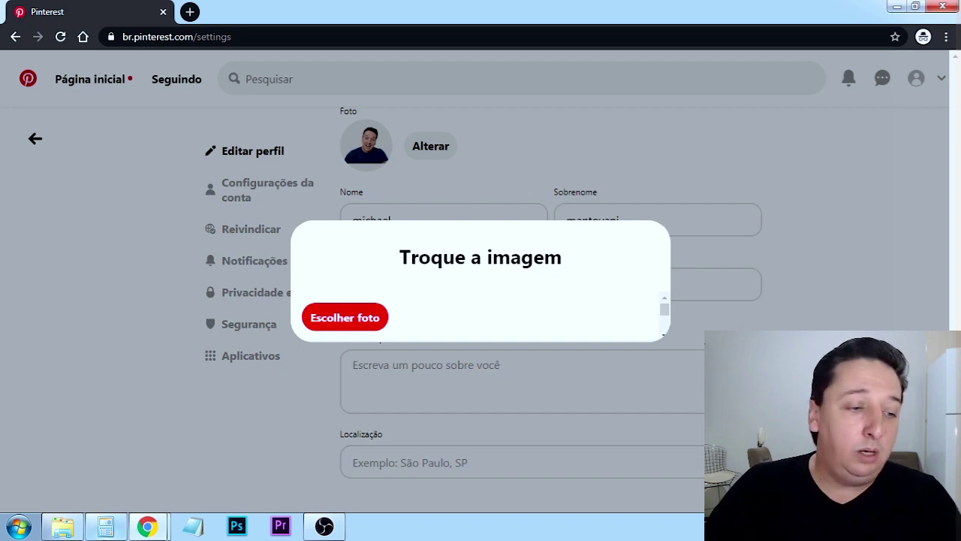
Step: Switch from the Pinterest window to the main browser window and return to the "imagens para divulgação" page
mouse_move(141, 534)
left_click(110, 475)
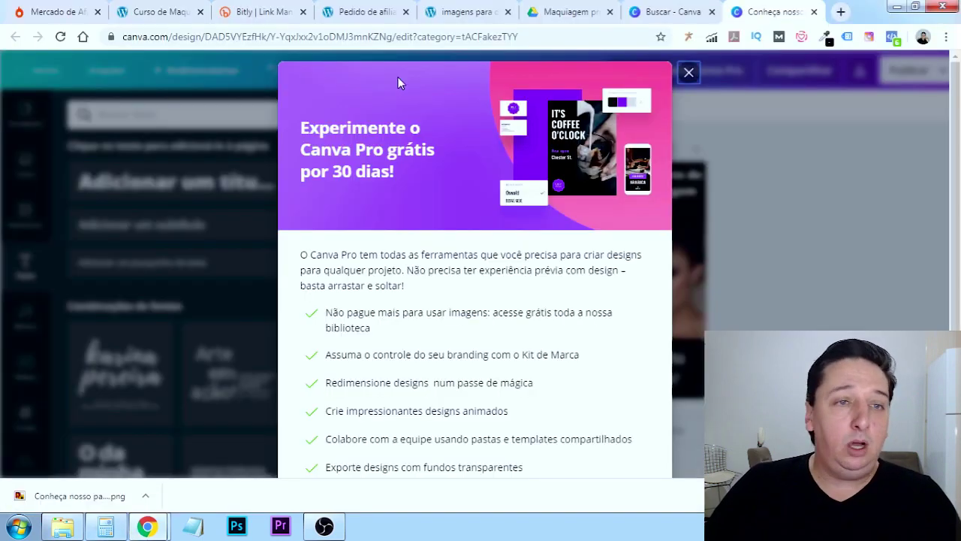
key("ctrl+shift+Tab")
key("ctrl+shift+Tab")
key("ctrl+shift+Tab")
Step: Find the portrait of the woman with the bridal veil and red lipstick and save it as foto-5-1 in Área de Trabalho
scroll(866, 188, "down", 10)
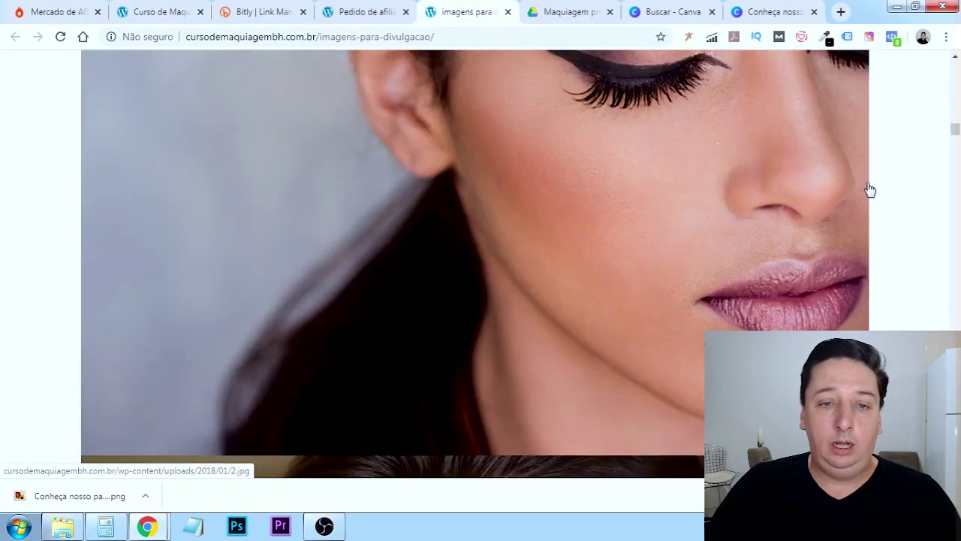
right_click(605, 142)
scroll(439, 283, "down", 1)
scroll(588, 322, "down", 8)
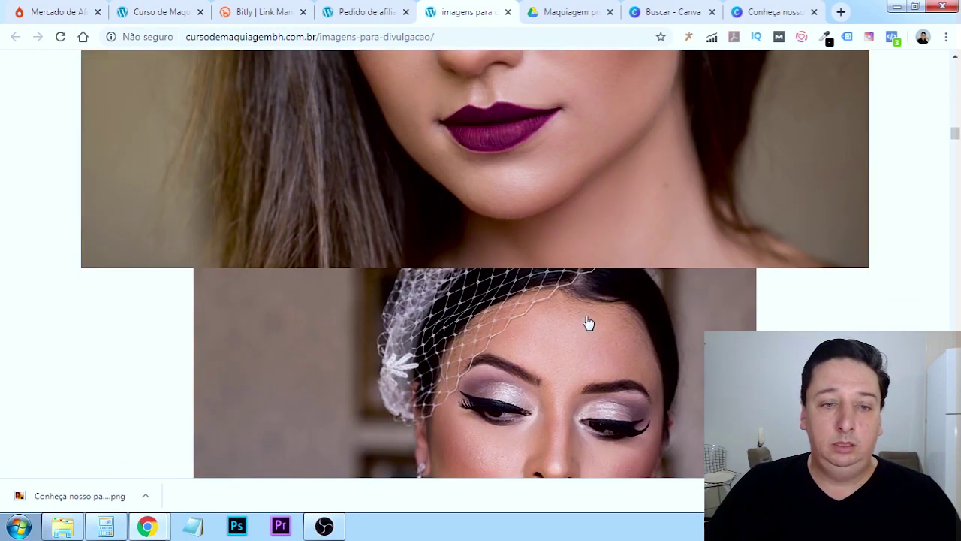
scroll(590, 322, "up", 4)
scroll(622, 300, "down", 5)
scroll(622, 300, "up", 4)
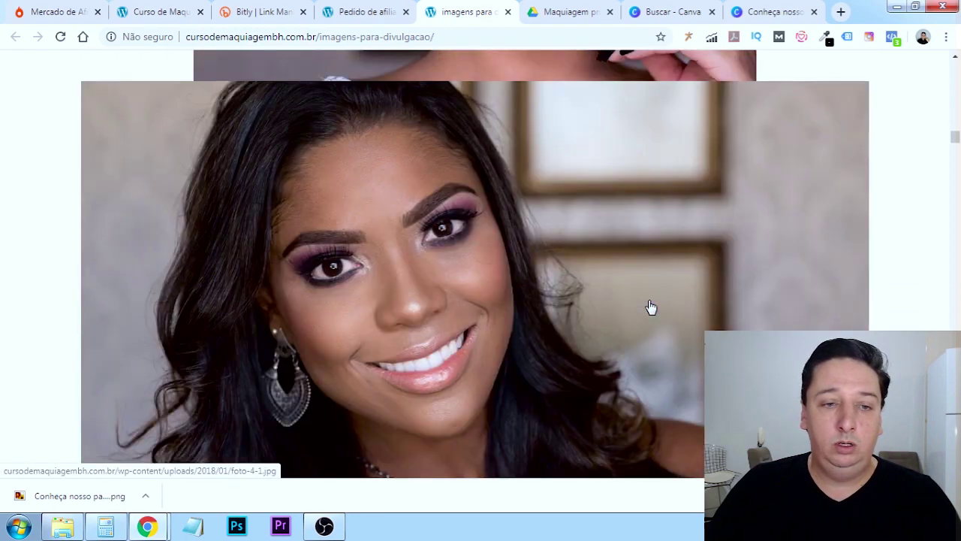
scroll(650, 307, "down", 5)
right_click(539, 203)
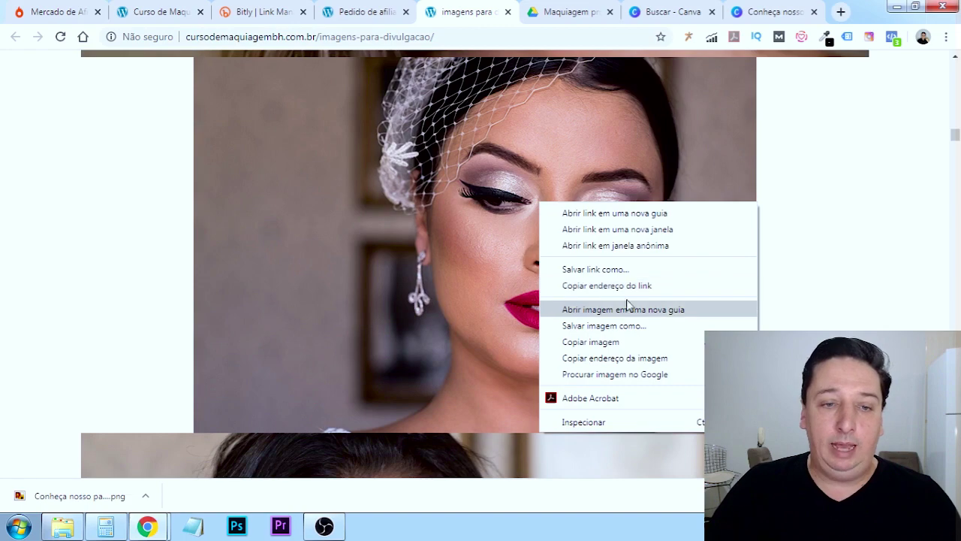
left_click(614, 328)
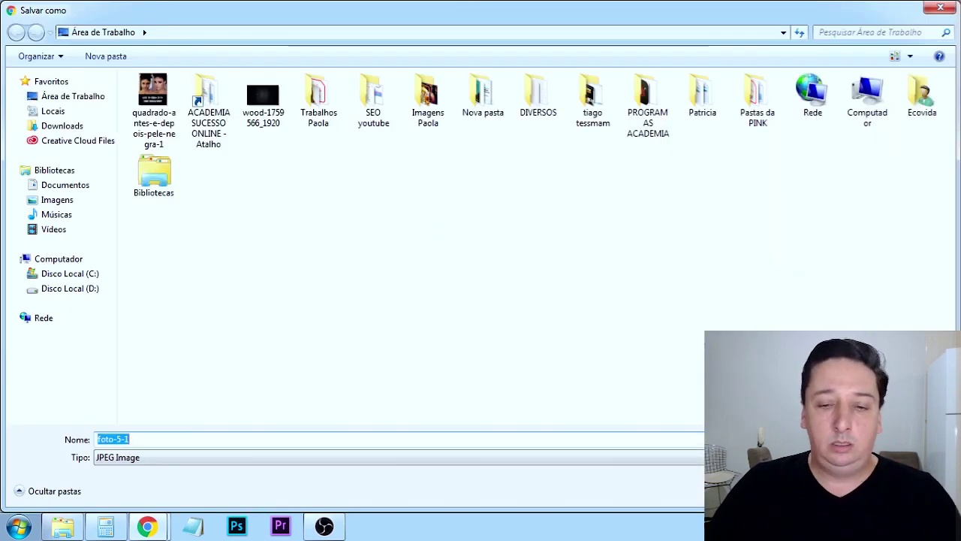
key("Return")
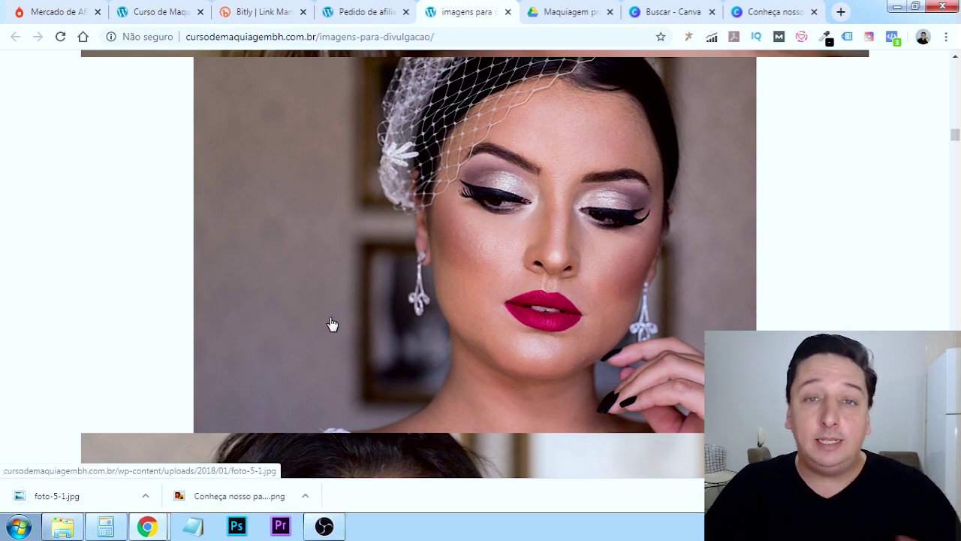
Step: Switch to the Pinterest settings and upload foto-5-1 from Área de Trabalho as the new profile photo
mouse_move(147, 525)
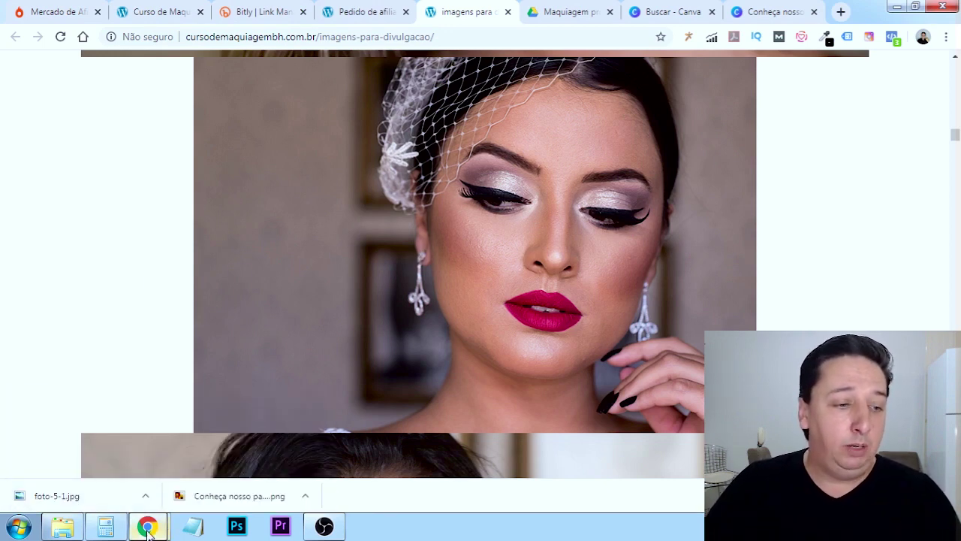
left_click(239, 457)
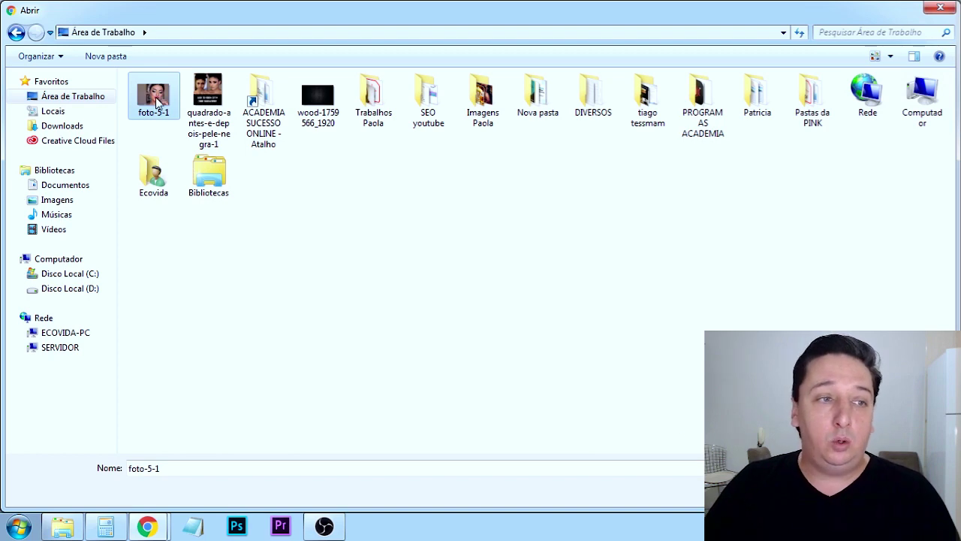
key("Return")
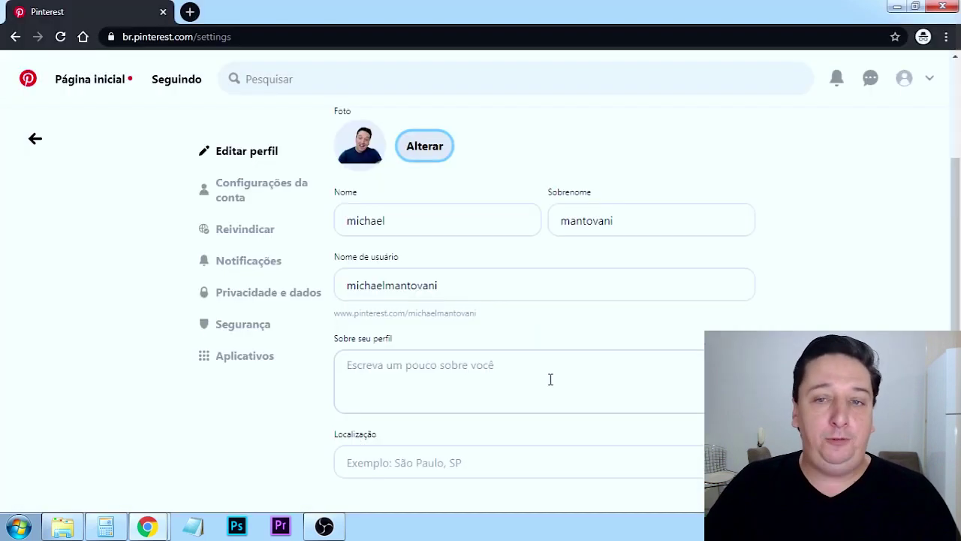
Step: Replace the profile's first name with "Maquiagem"
double_click(473, 224)
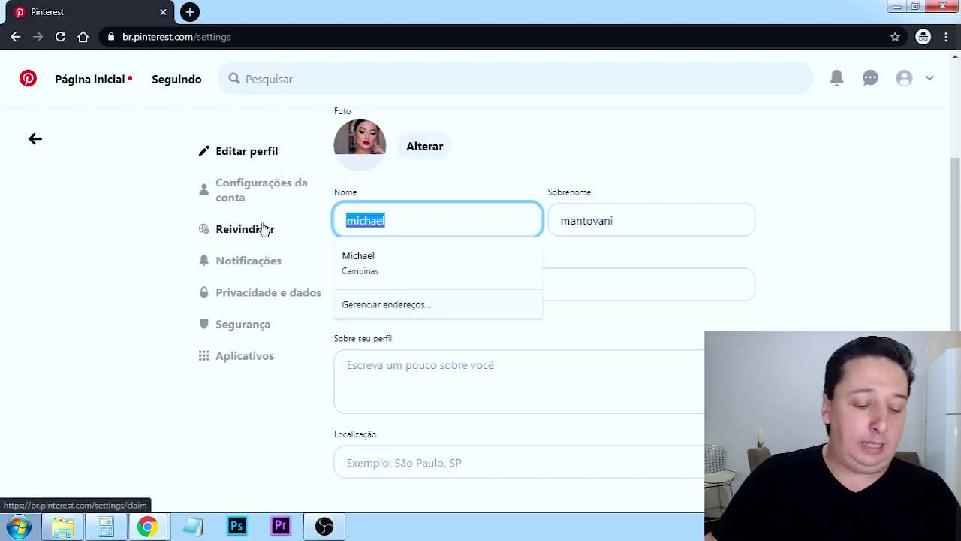
type("Mquiage")
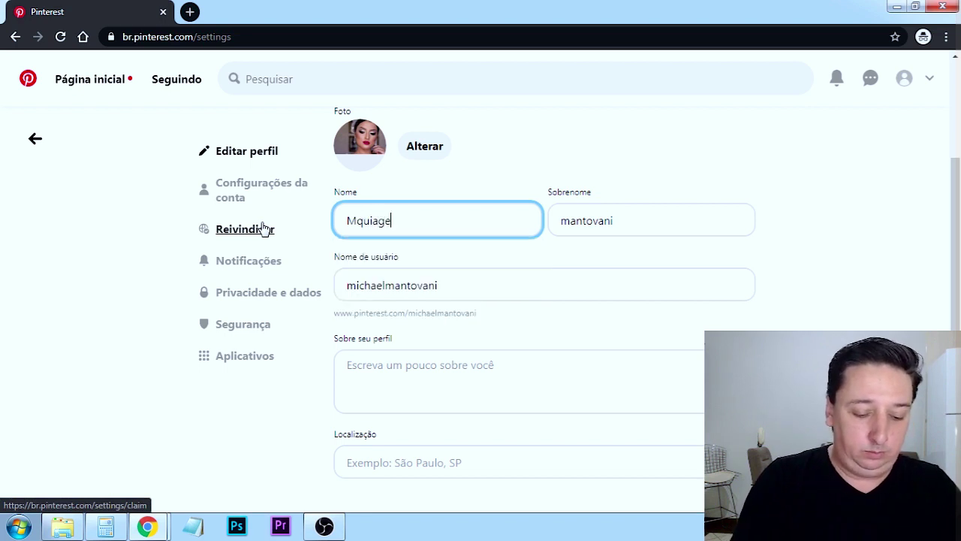
left_click(357, 220)
type("a")
Step: Set the profile's first name to "viver de Maquiagem" and its surname to "Agora"
double_click(642, 218)
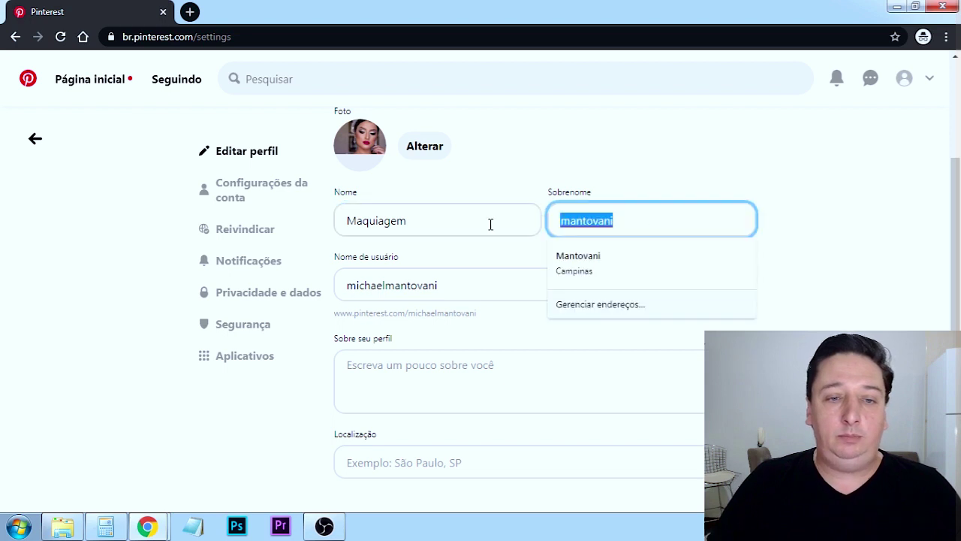
key("Delete")
double_click(476, 219)
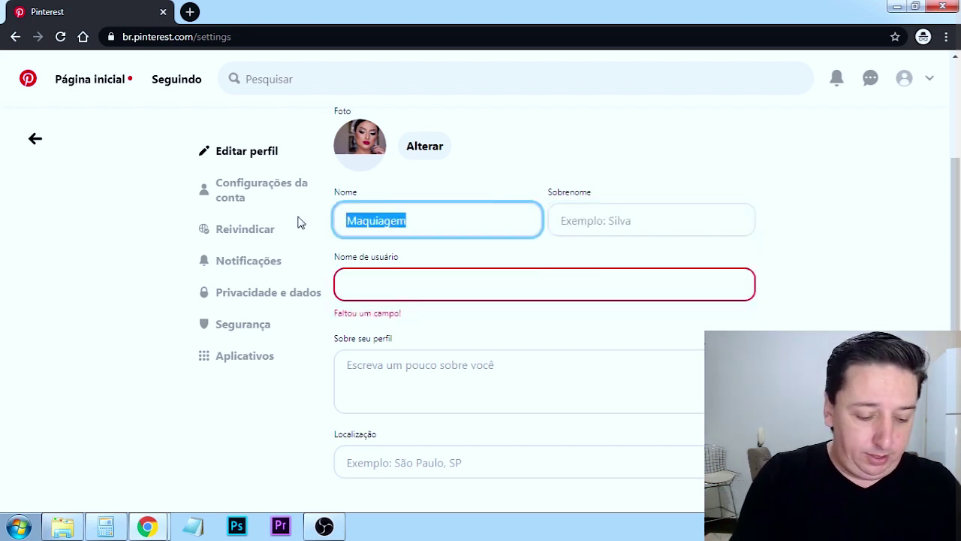
type("viver de m")
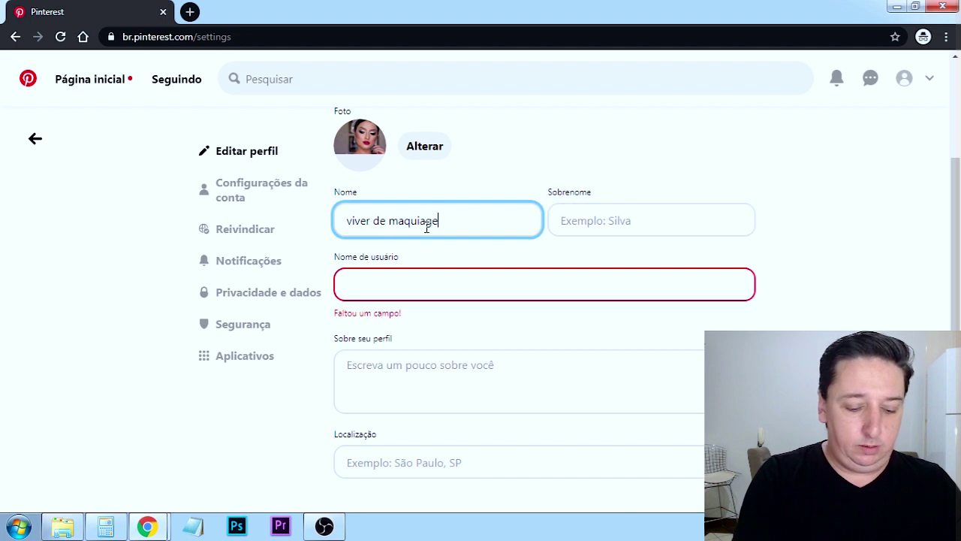
left_click(591, 219)
type("Agora")
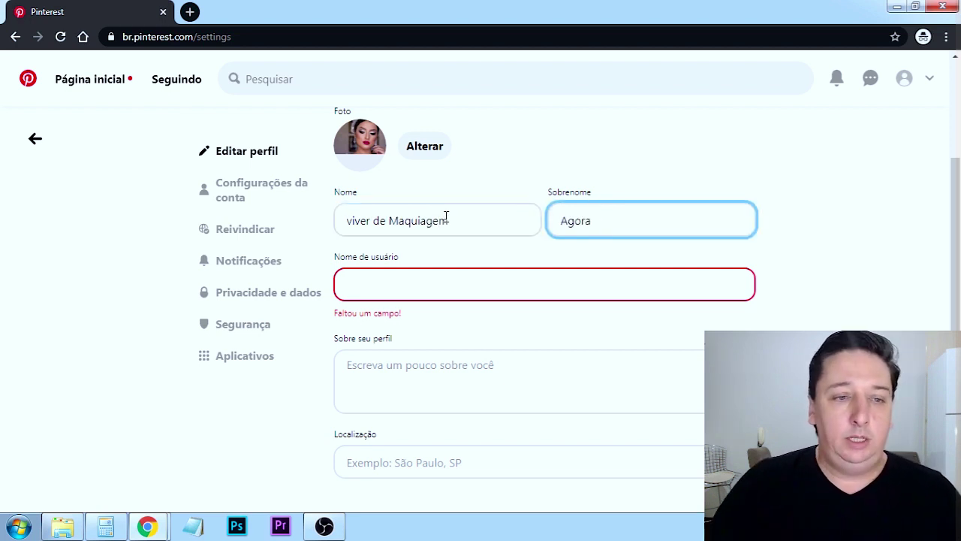
Step: Set the profile's username to "viverdemaquiagemagora" and save the profile changes
left_click(385, 283)
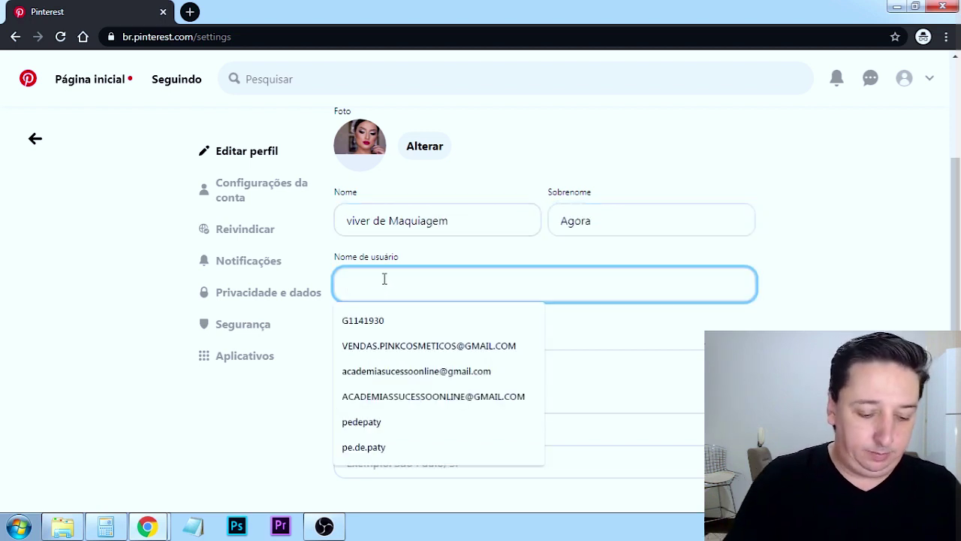
type("viv")
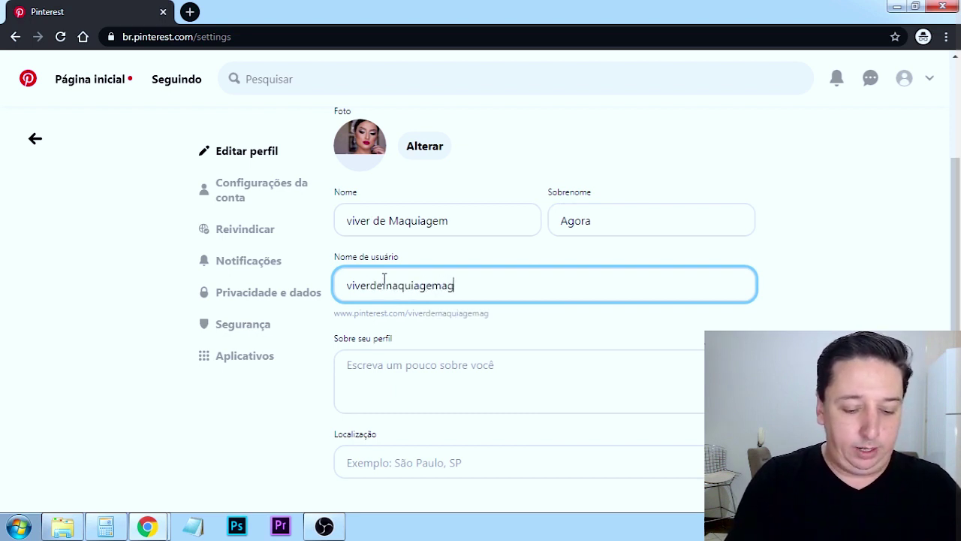
type("erdemaquiagemagora")
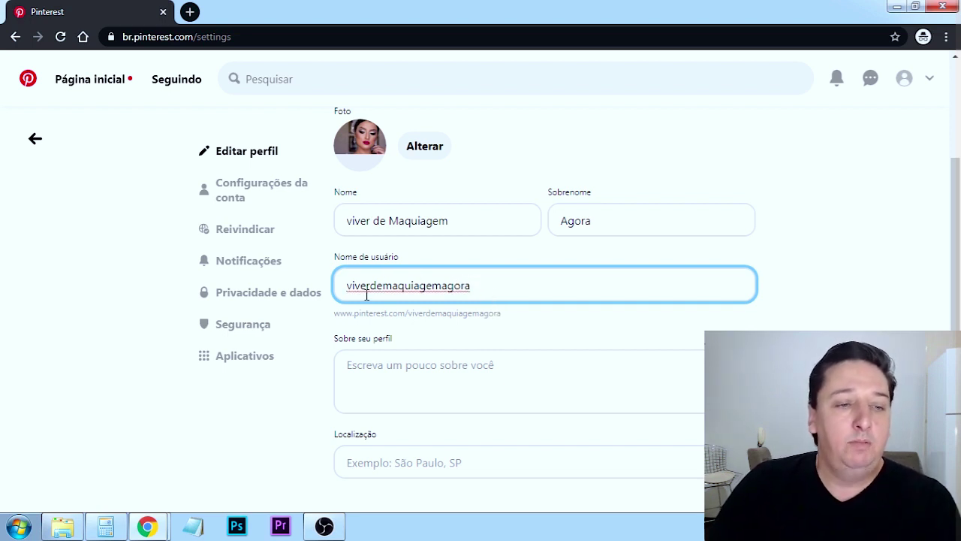
scroll(648, 337, "up", 2)
left_click(726, 172)
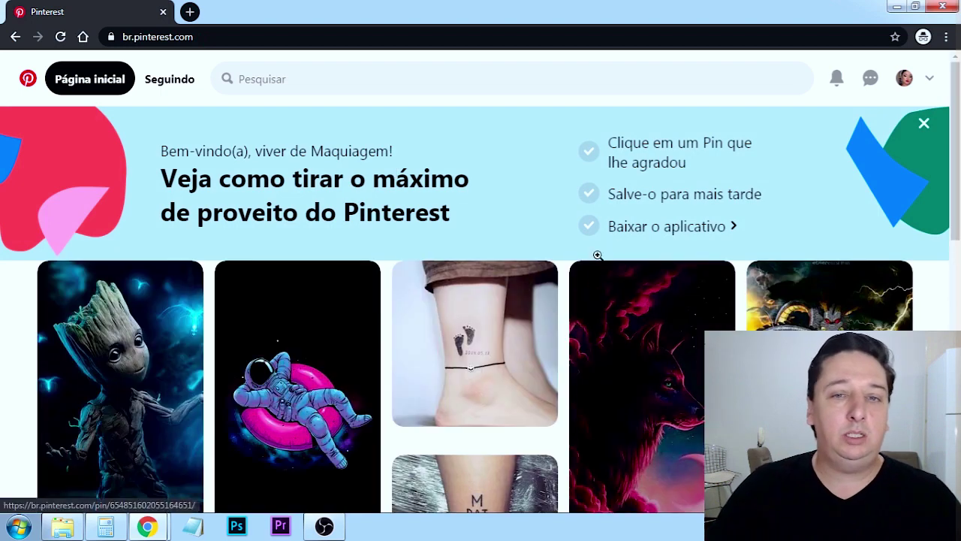
Step: Reload the Pinterest home feed and decline the offer to install the browser button
left_click(27, 78)
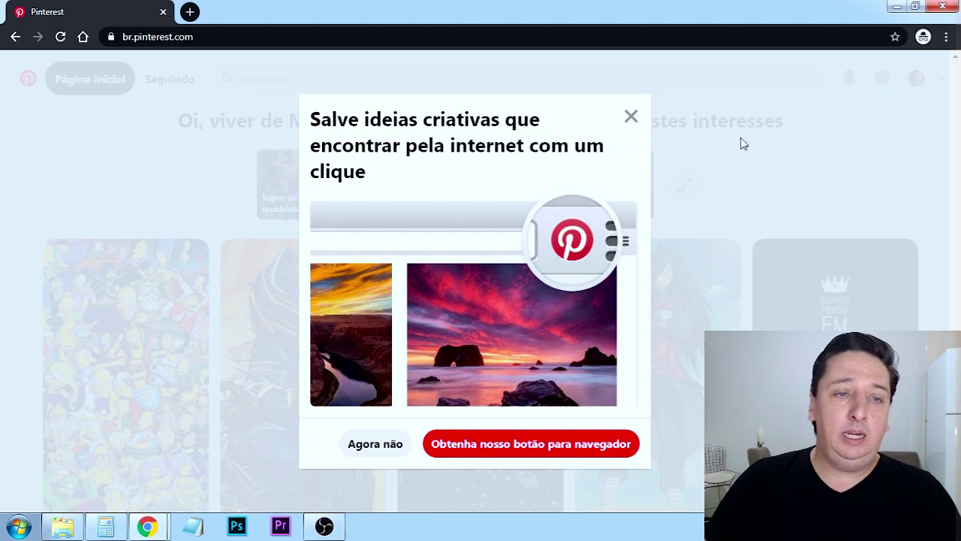
left_click(377, 450)
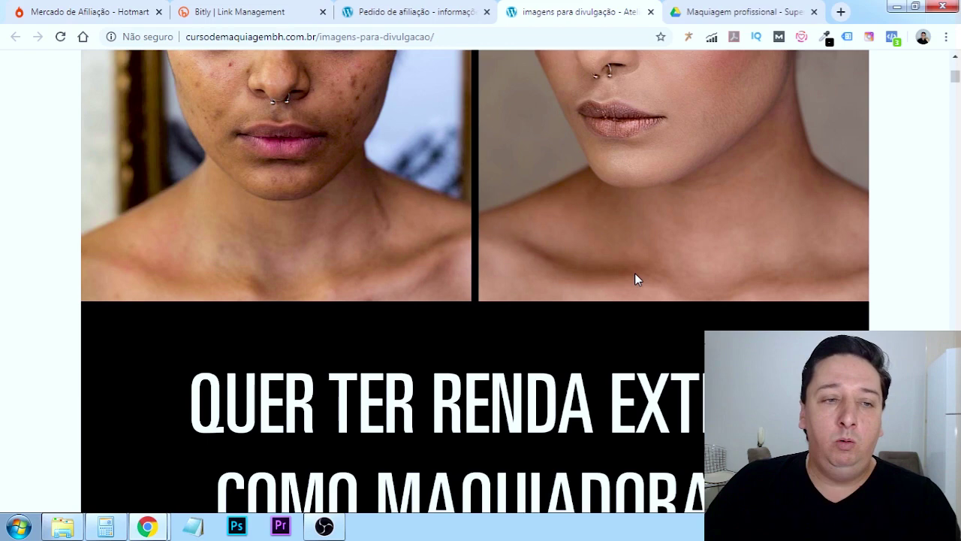
Step: On the promotional images page, save the before-and-after makeup picture as quadrado-antes-e-depois-pele-negra-1 in Área de Trabalho
scroll(635, 275, "up", 2)
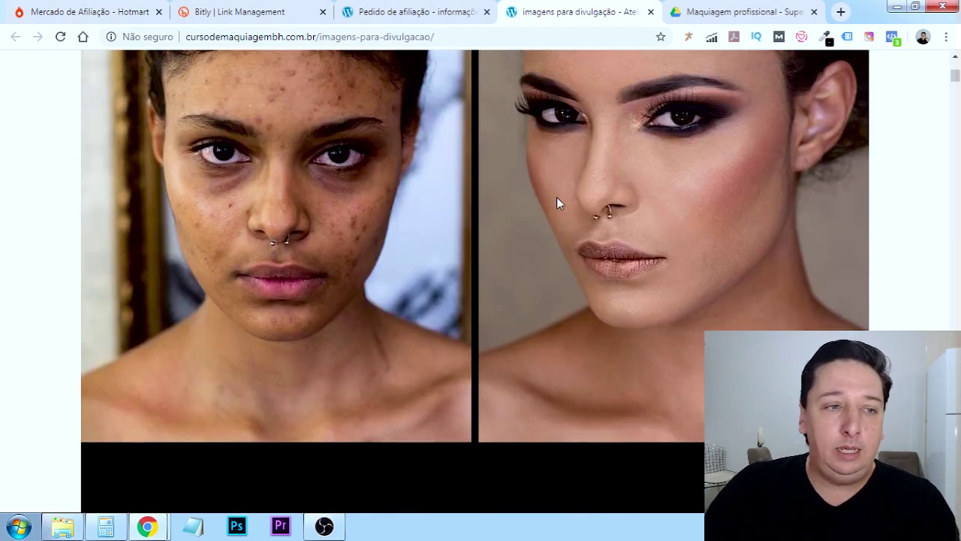
scroll(556, 206, "up", 3)
scroll(562, 221, "down", 7)
scroll(630, 217, "up", 4)
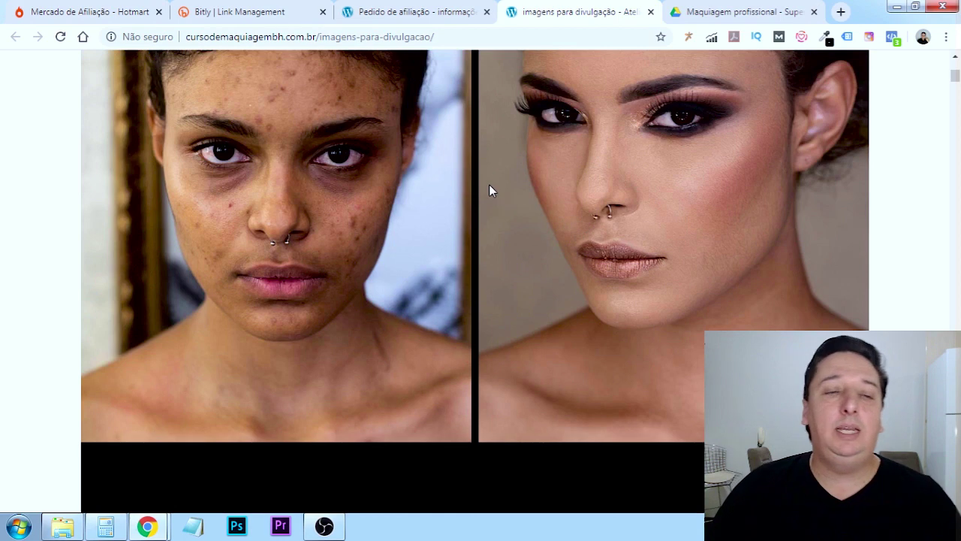
right_click(489, 190)
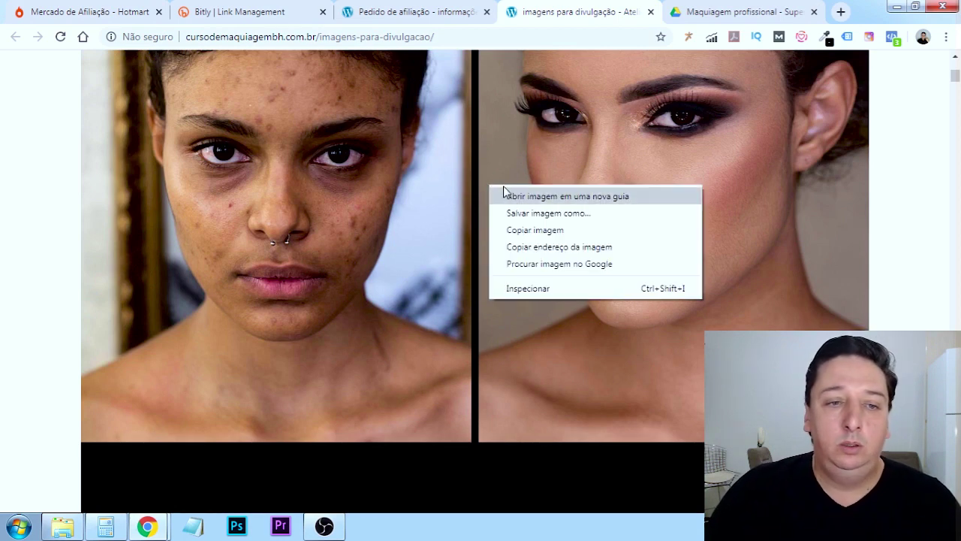
left_click(534, 214)
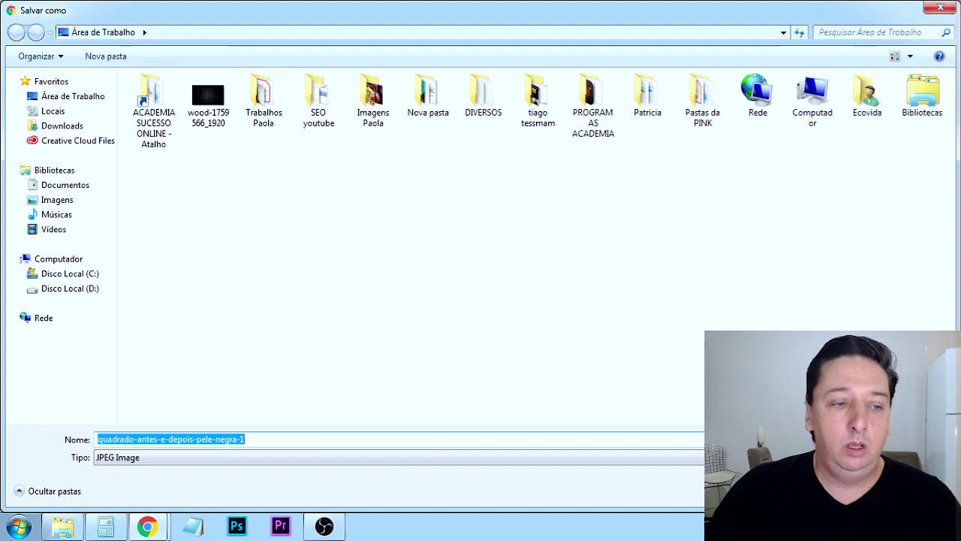
key("Return")
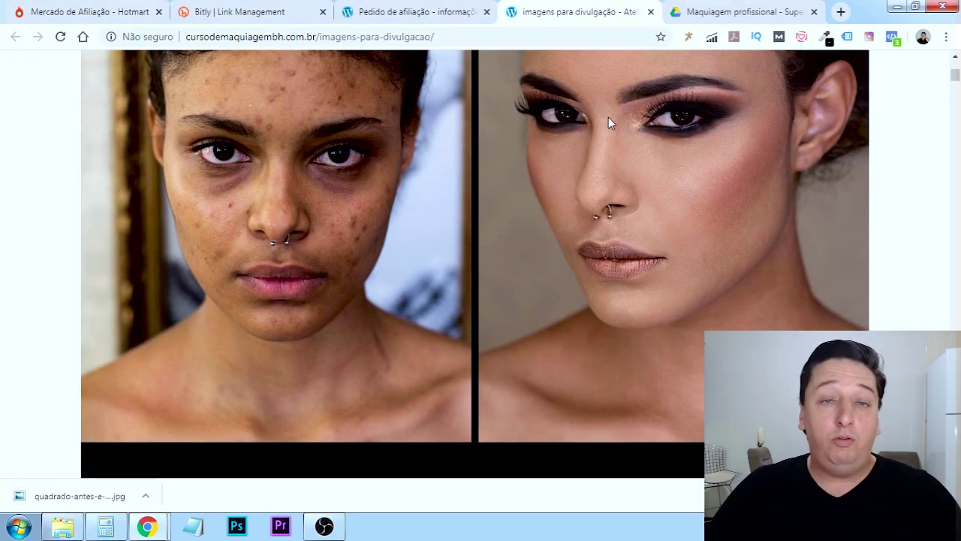
Step: Open canva.com in a new browser tab
left_click(843, 11)
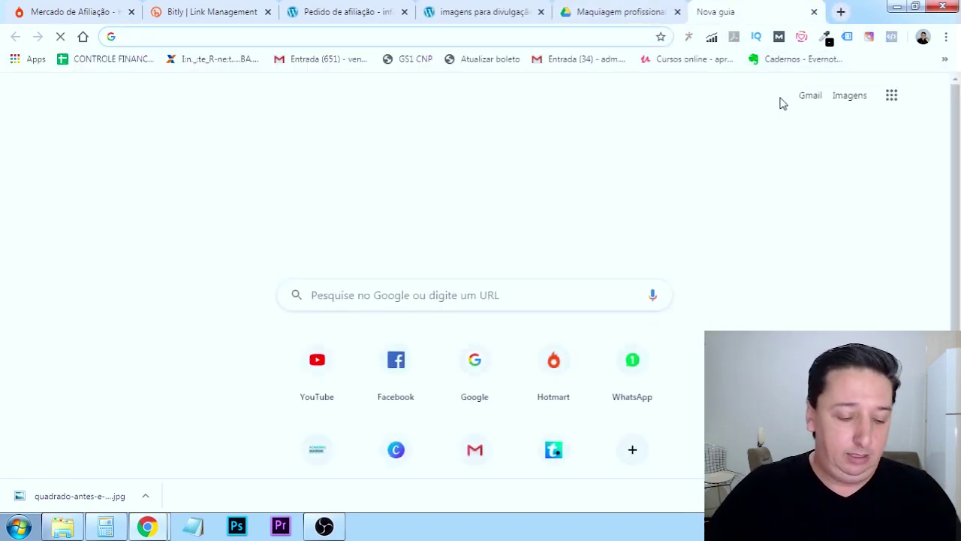
type("canva.com")
key("Return")
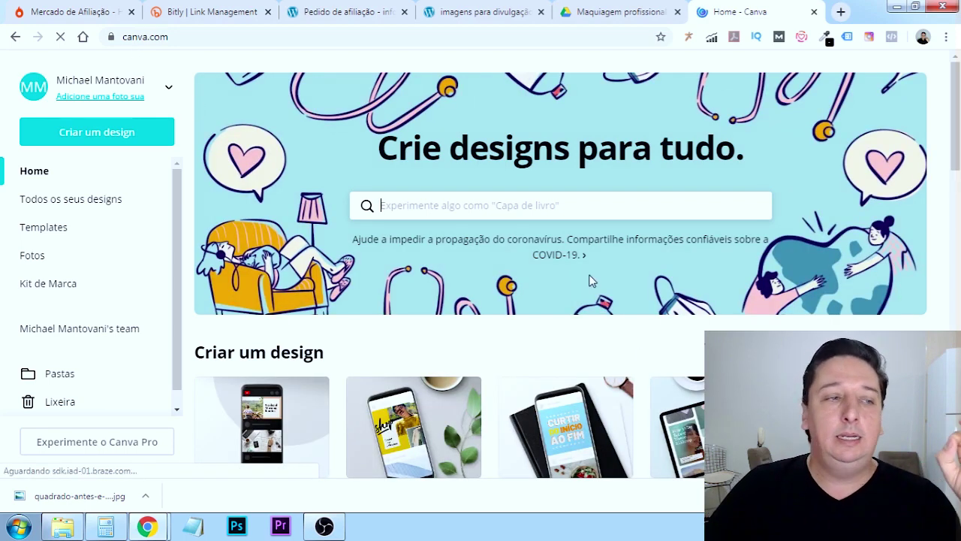
Step: Look for the Pinterest format among the design types, search for "pinte", choose Pin do Pinterest and create a blank design
scroll(627, 284, "down", 3)
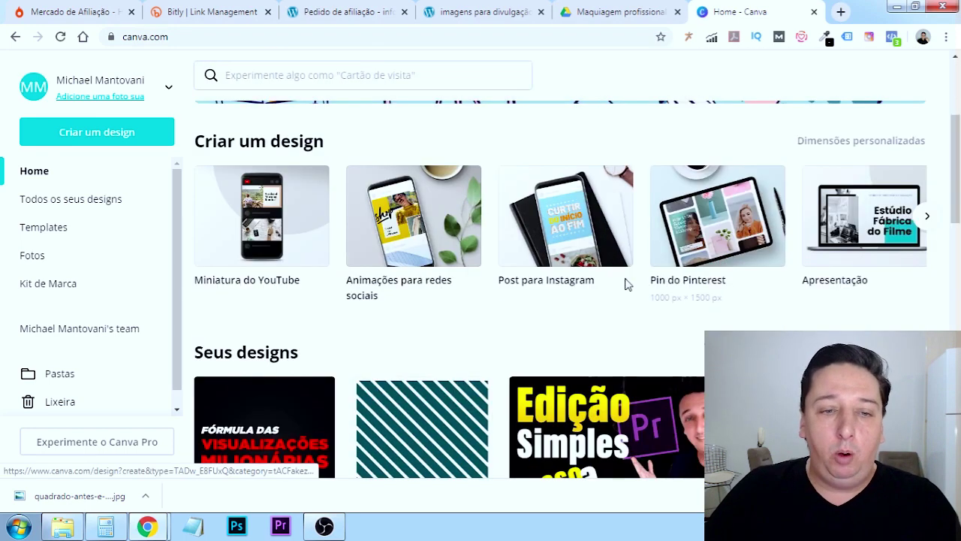
left_click(925, 219)
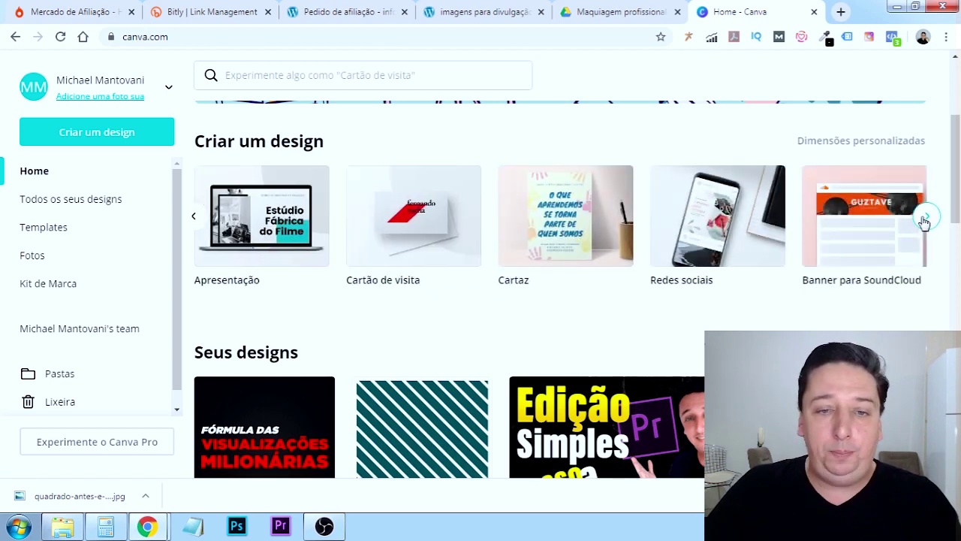
left_click(924, 219)
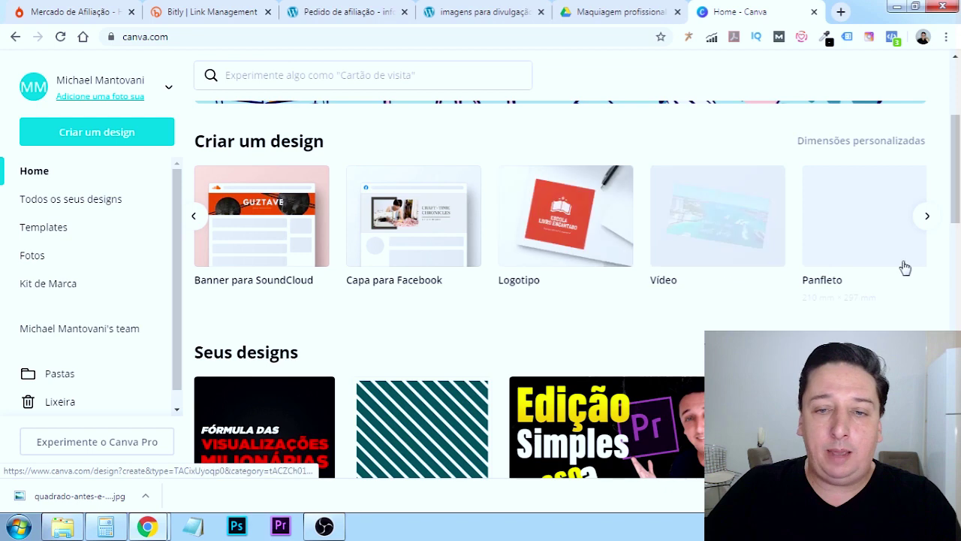
left_click(926, 216)
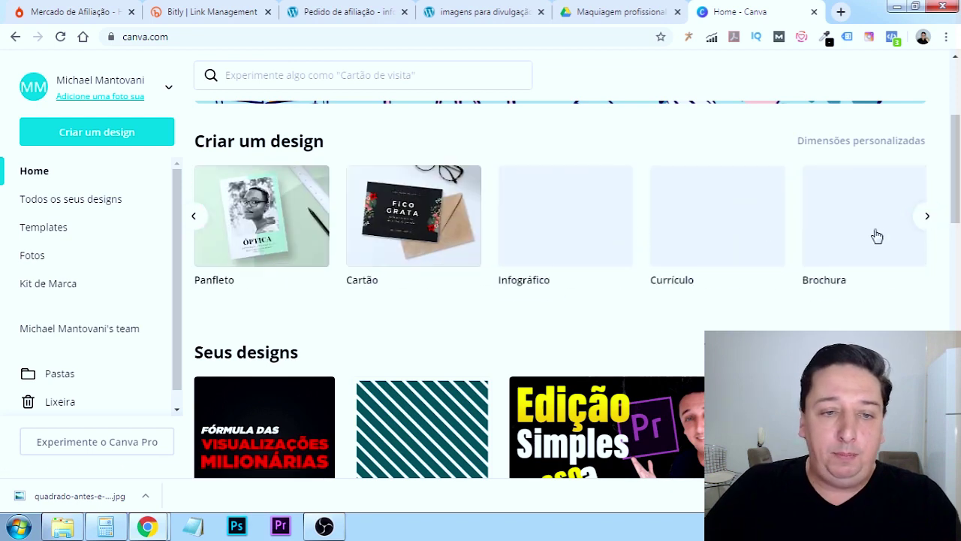
left_click(927, 218)
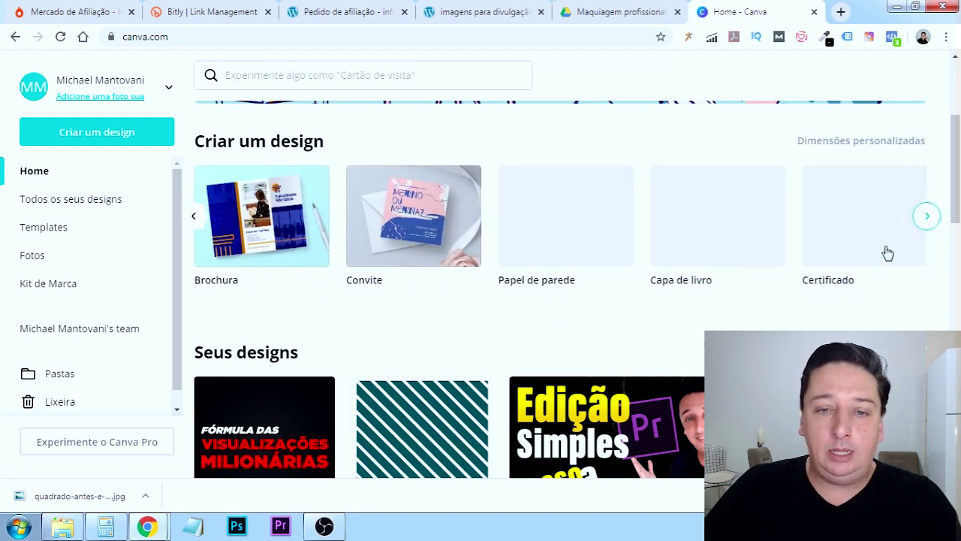
scroll(443, 315, "up", 3)
left_click(448, 205)
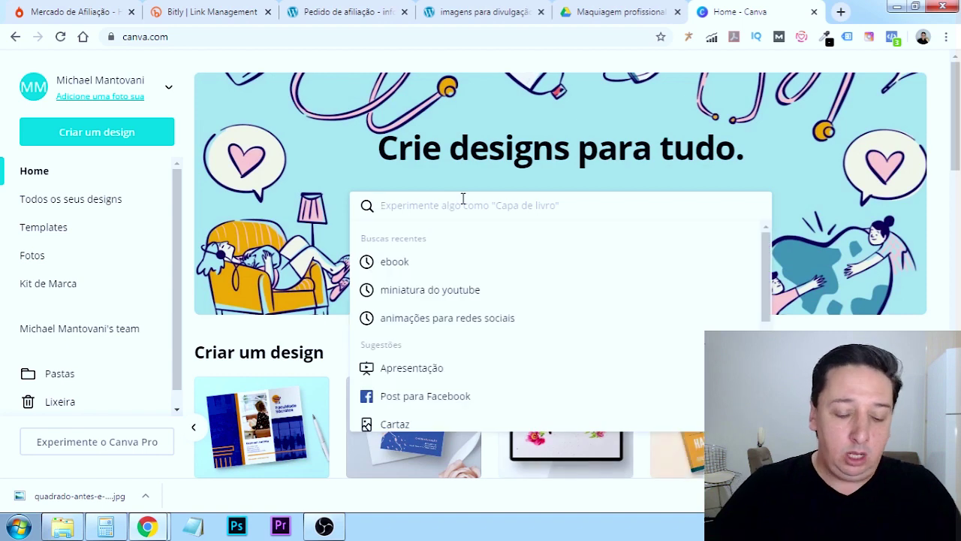
type("pinte")
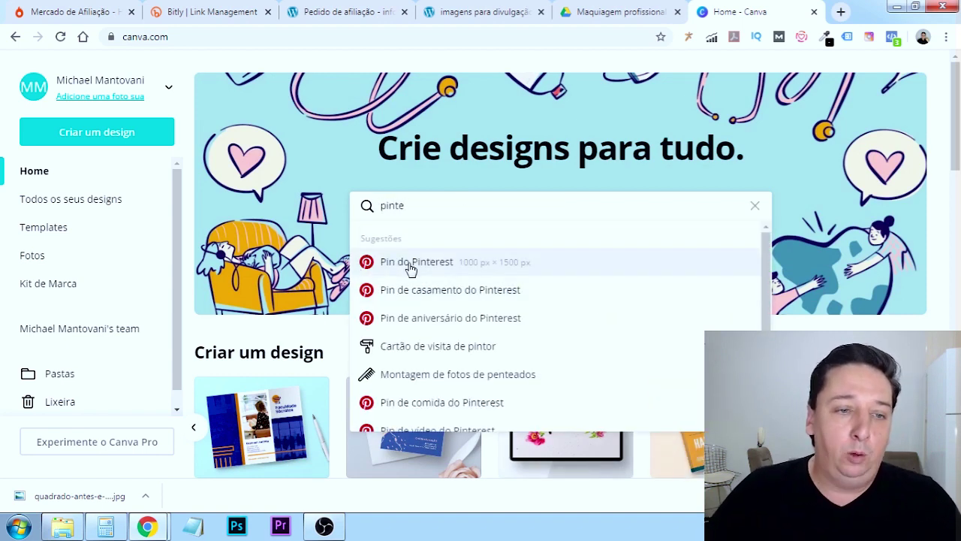
left_click(427, 264)
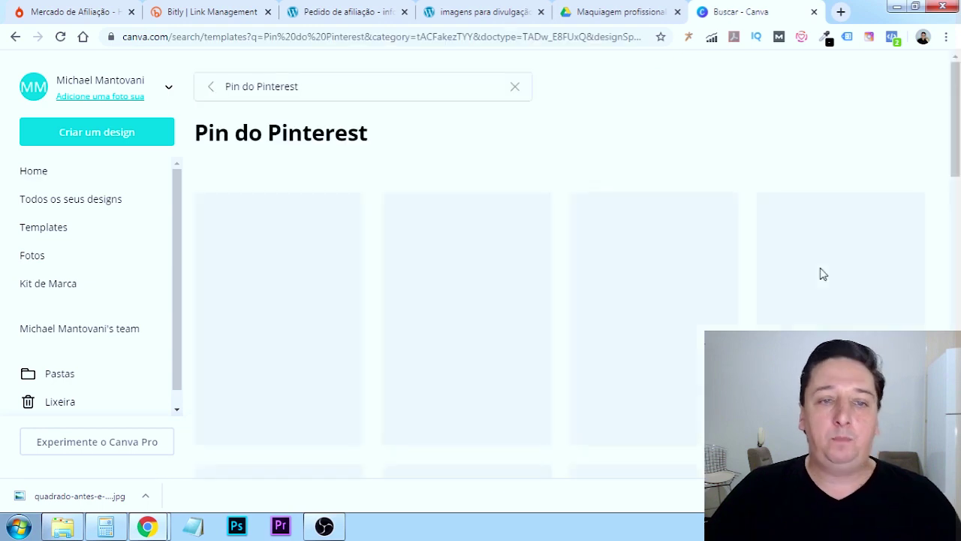
left_click(257, 295)
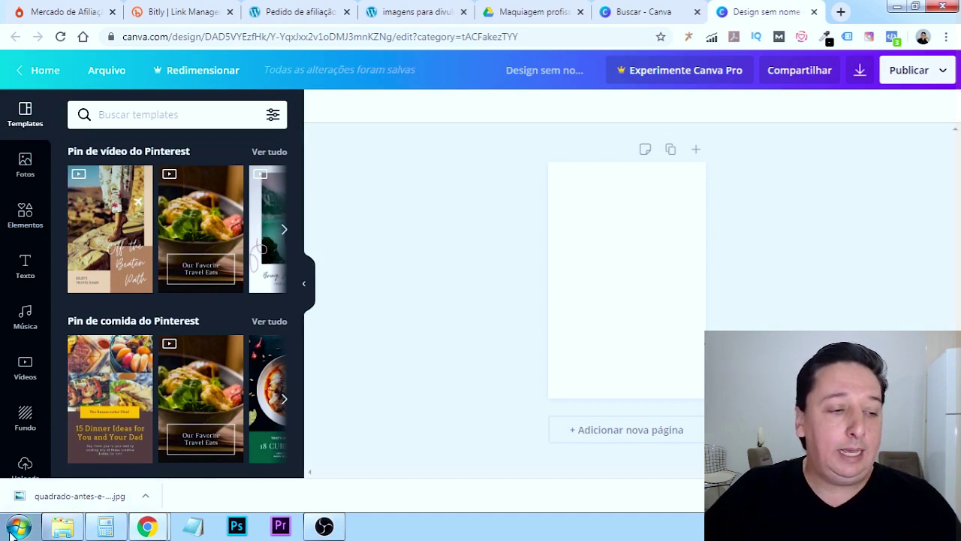
Step: Add the saved before-and-after picture from the desktop to the page and enlarge it to full page width along the bottom edge
left_click(897, 9)
left_click(896, 11)
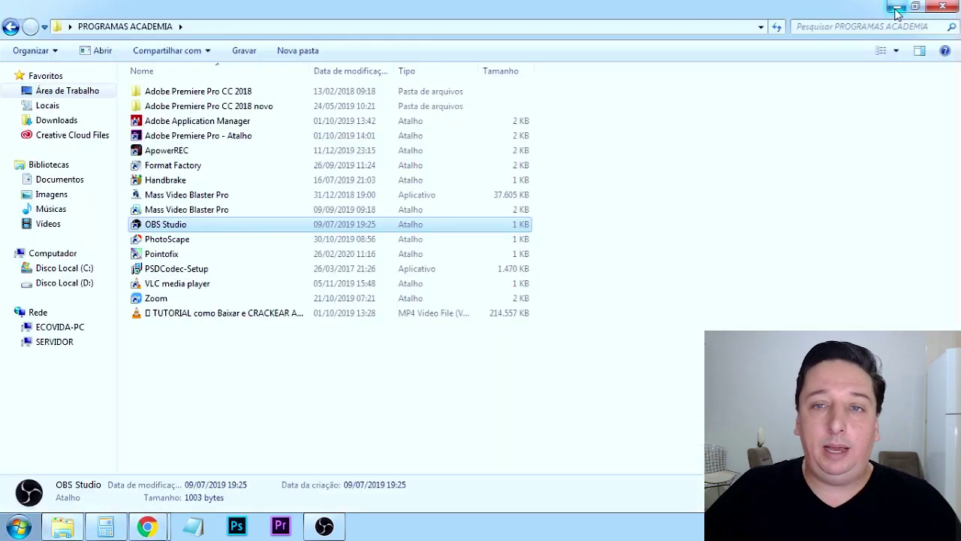
left_click(895, 6)
left_click_drag(169, 96, 243, 405)
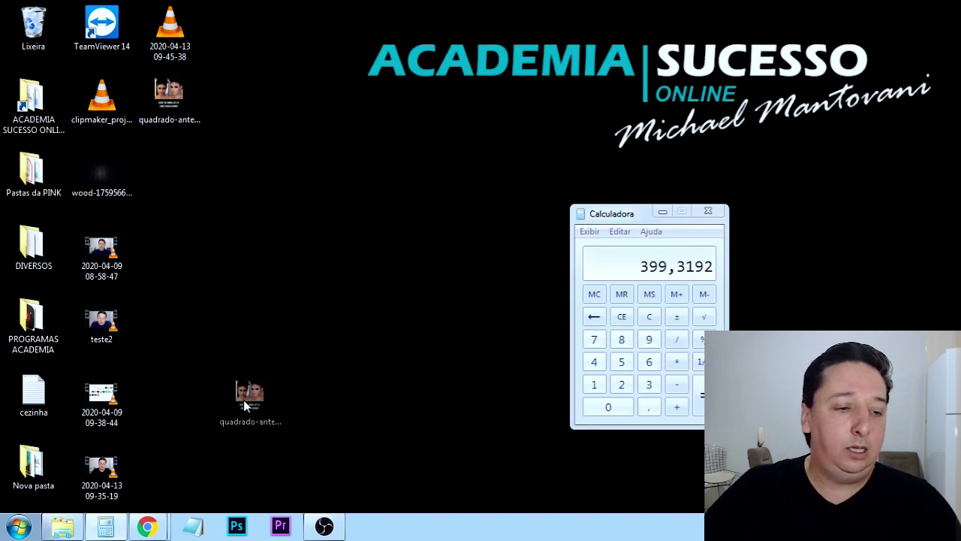
left_click_drag(141, 487, 169, 257)
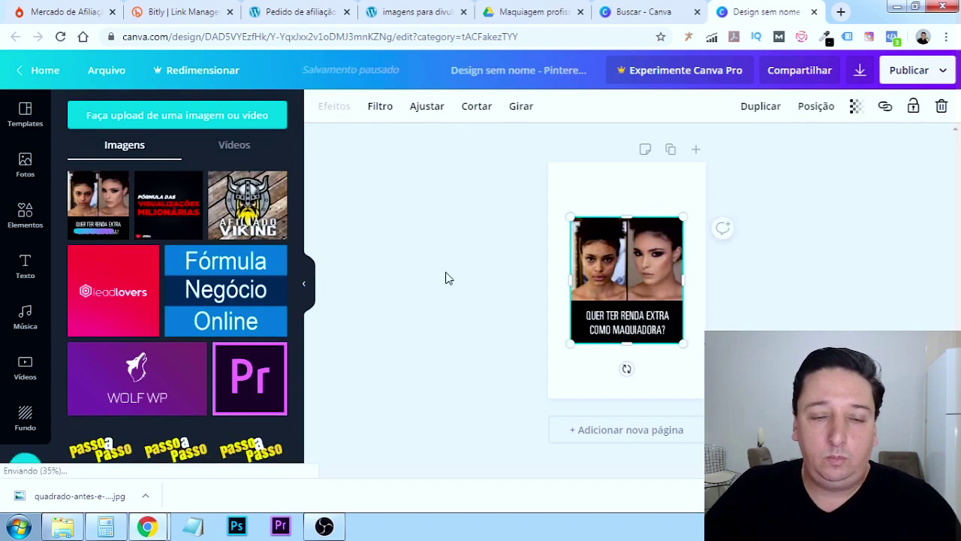
left_click_drag(651, 255, 628, 309)
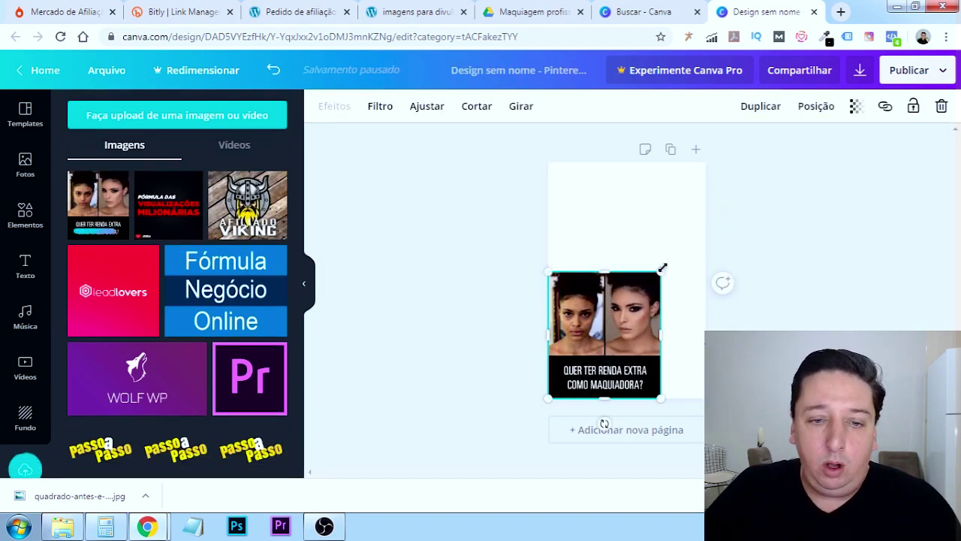
left_click_drag(662, 268, 704, 223)
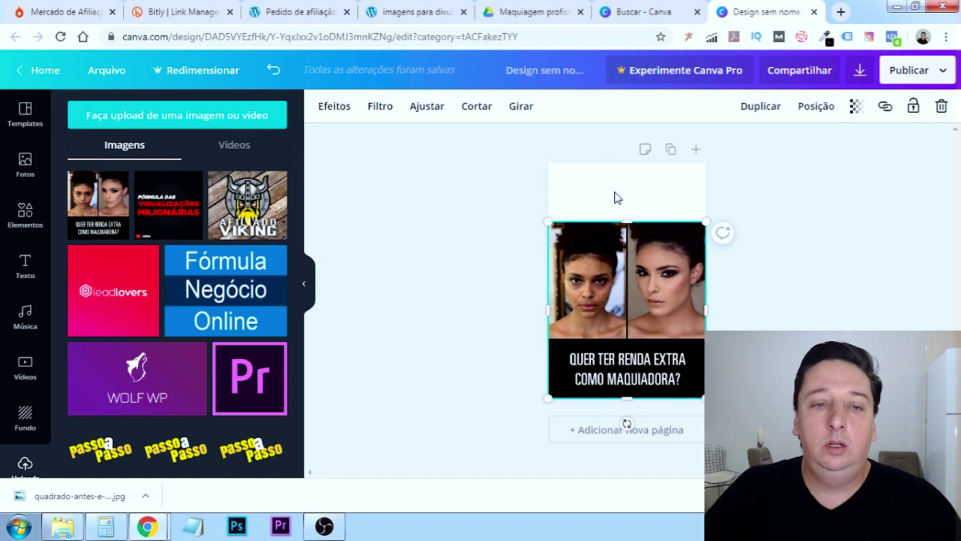
Step: Set the page background to the black from the photo's colours
left_click(614, 198)
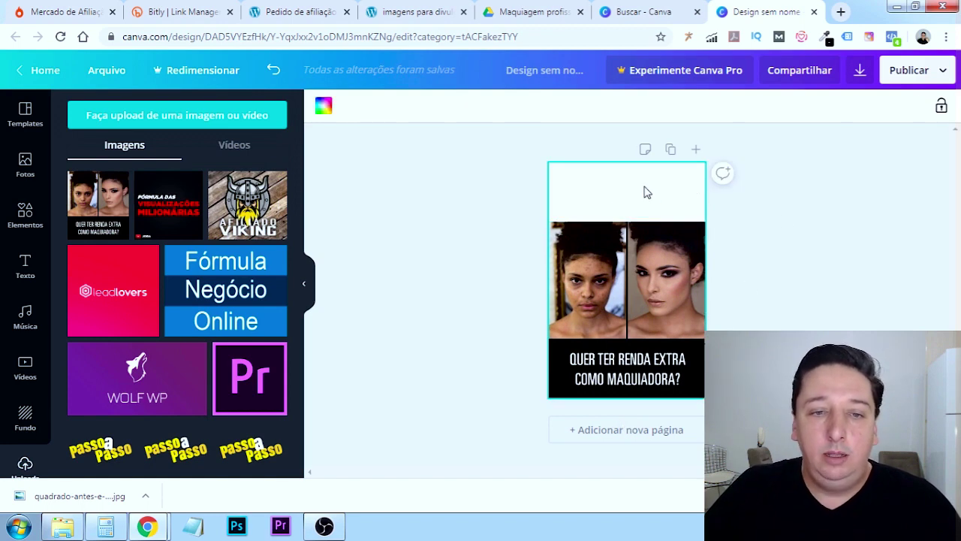
left_click(323, 106)
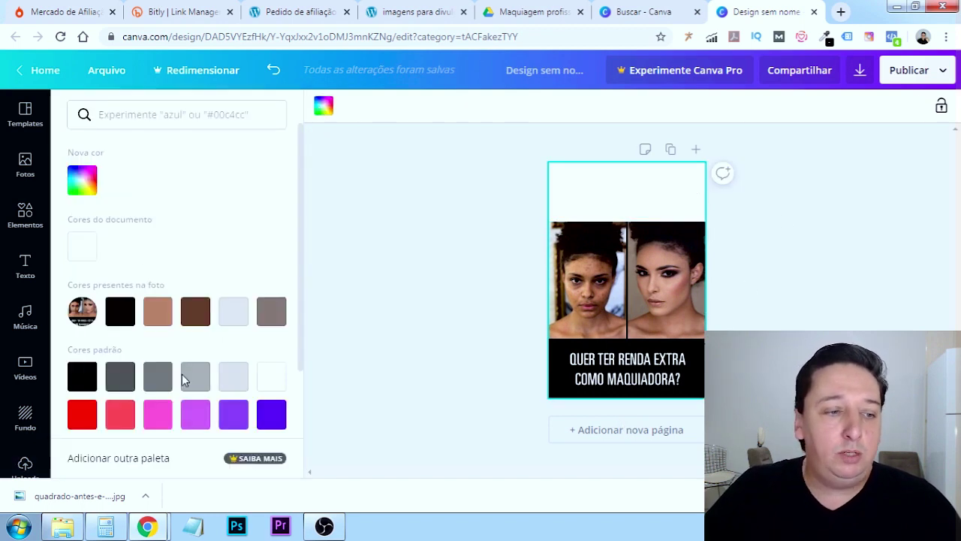
left_click(116, 321)
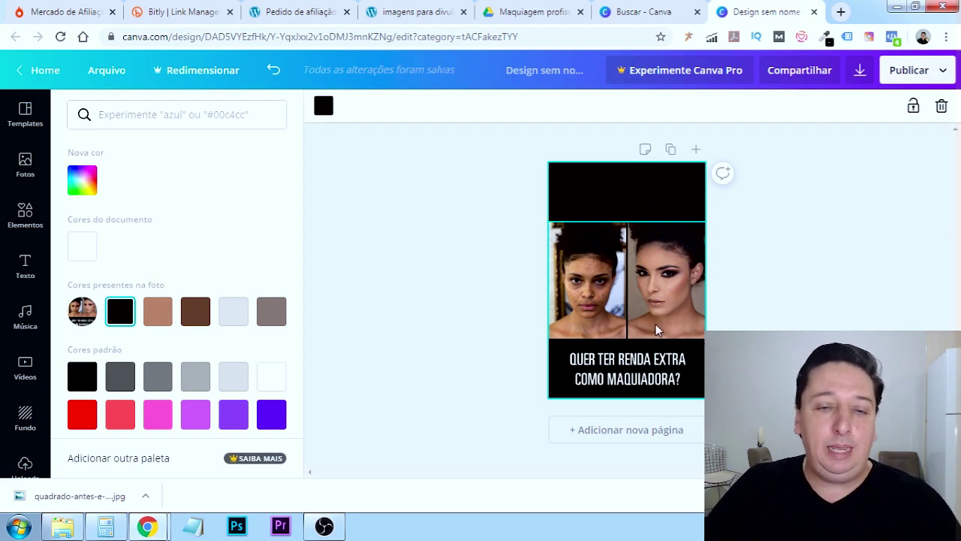
Step: Add a title text box and move it into the black area above the picture
left_click(29, 268)
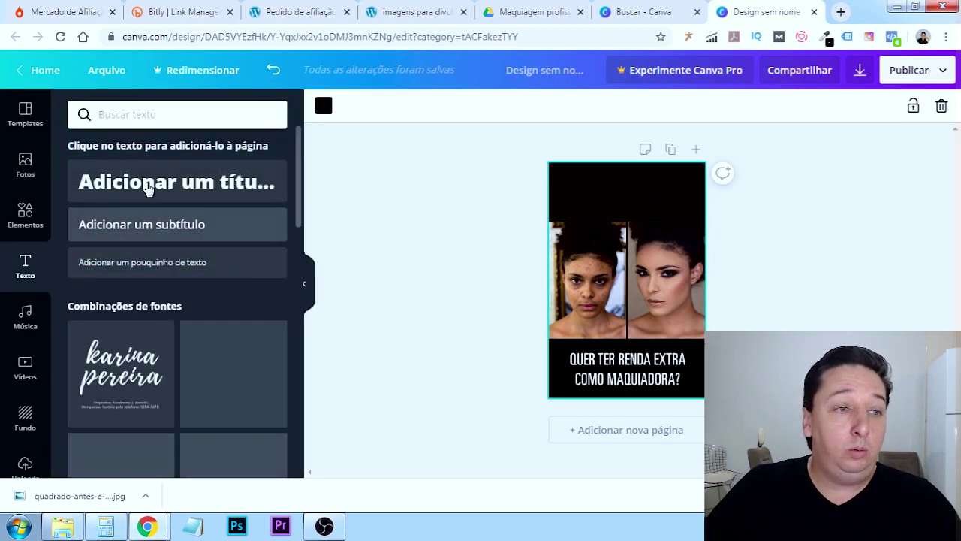
left_click(148, 188)
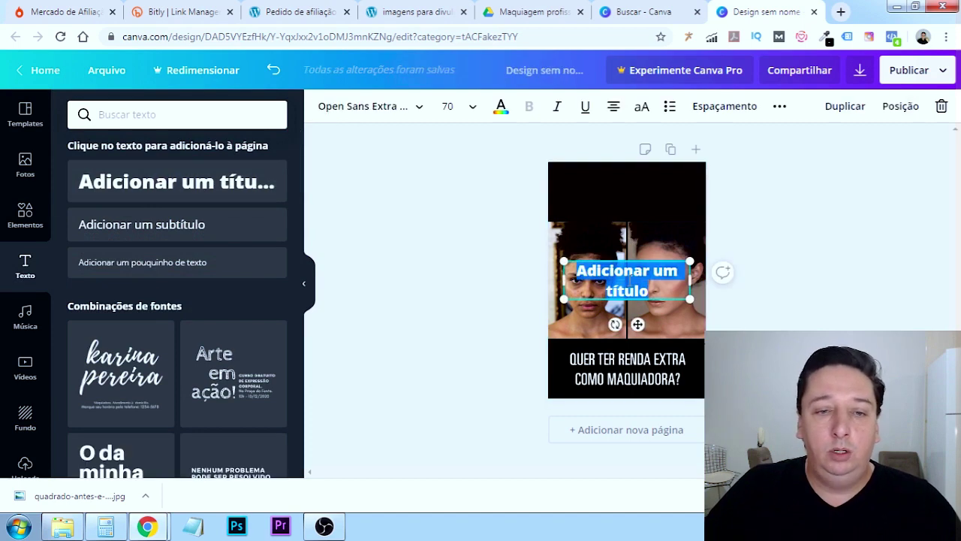
left_click_drag(642, 290, 642, 203)
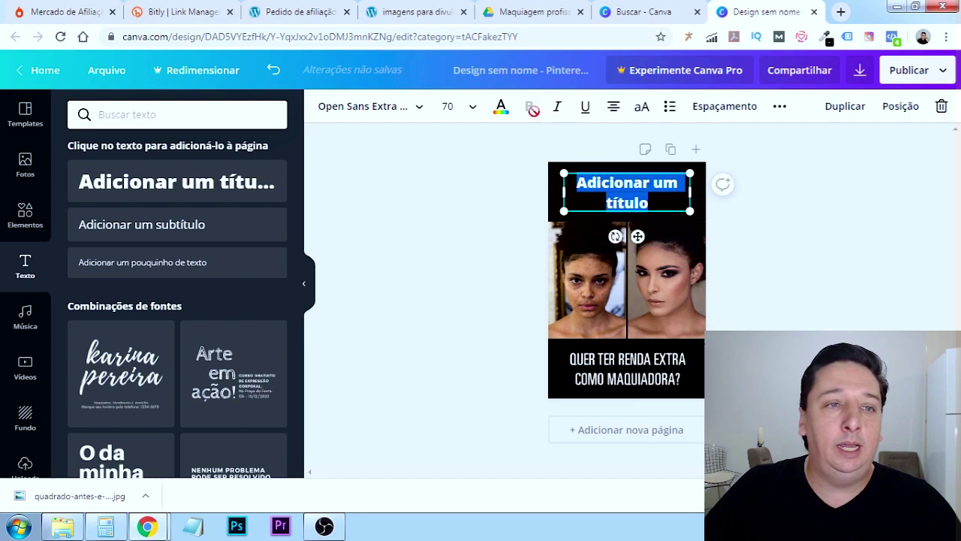
Step: Open the course's sales page from its Hotmart product details and copy the headline about the pacote de 4 cursos
left_click(56, 12)
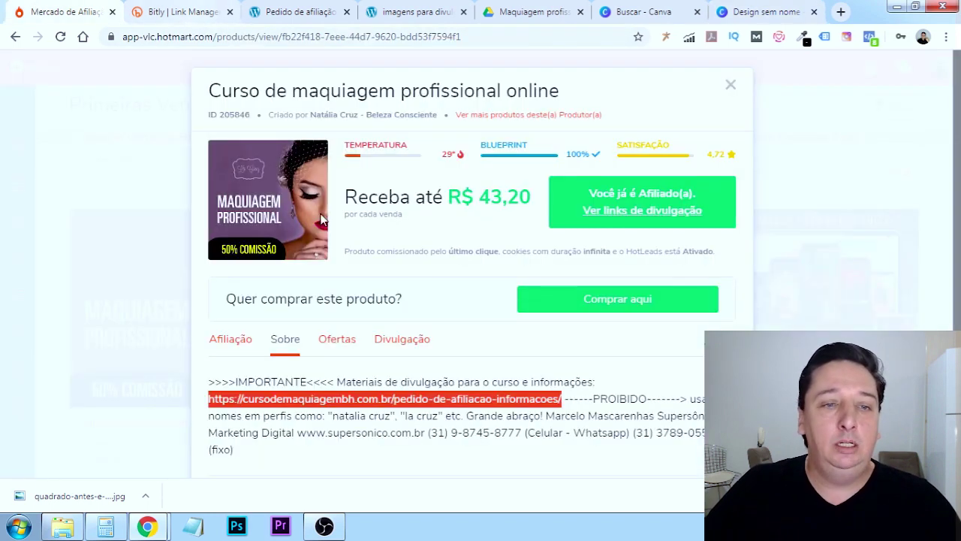
scroll(353, 376, "down", 2)
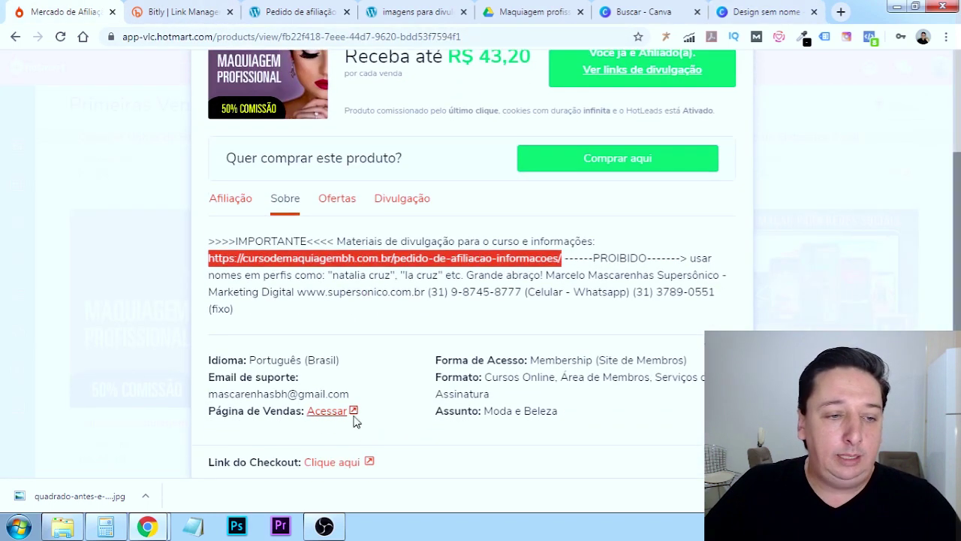
left_click(328, 412)
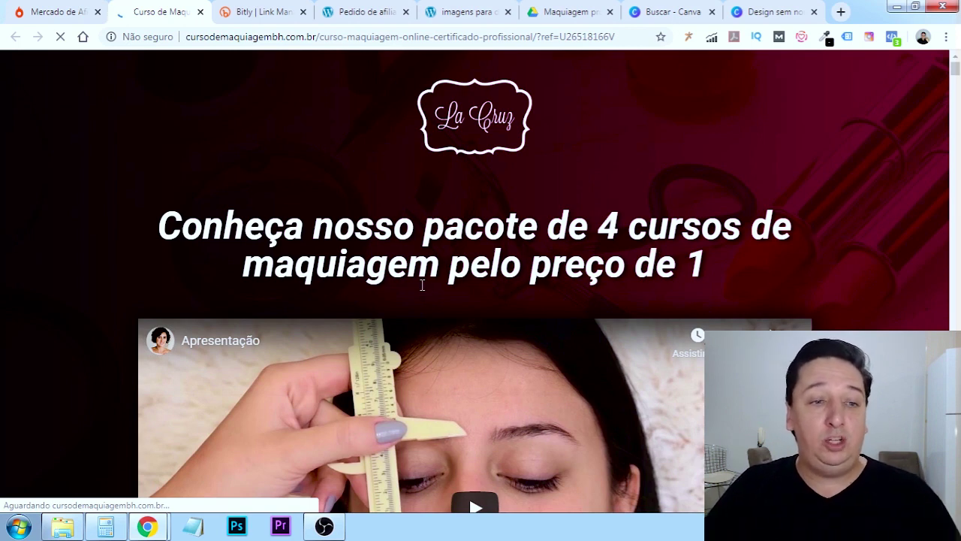
left_click_drag(163, 223, 704, 280)
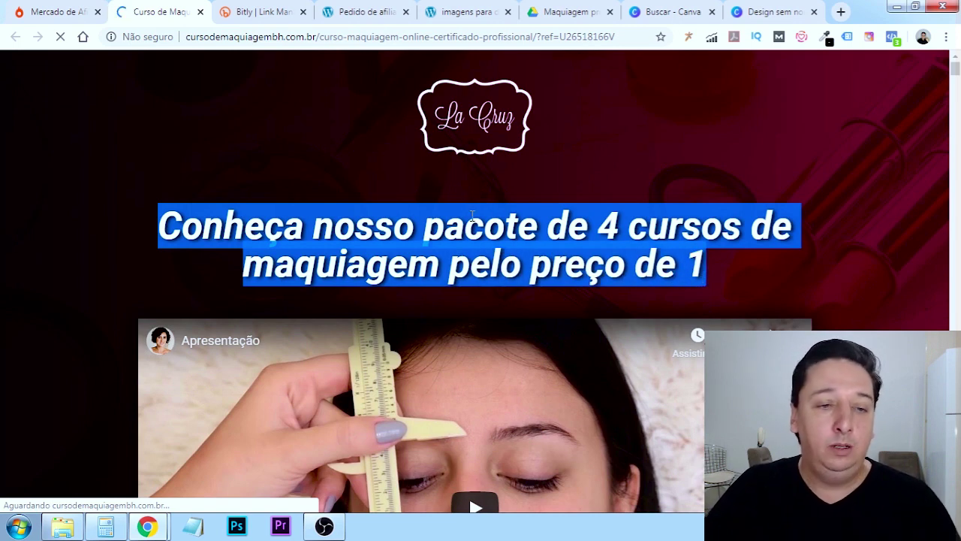
right_click(397, 235)
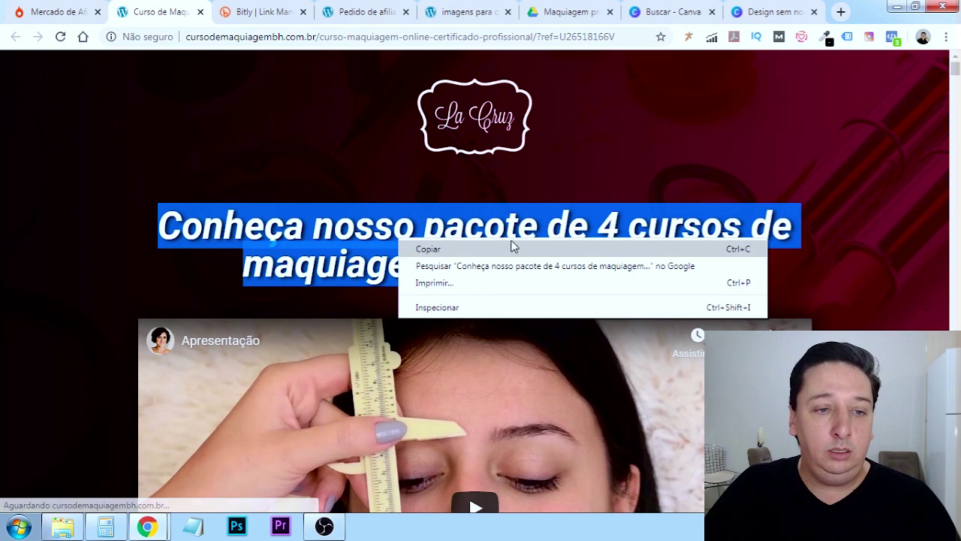
left_click(470, 250)
Step: Replace the pin's title with "Conheça nosso pacote de 4 cursos de maquiagem pelo preço de 1", widen its box and centre it near the page's upper edge
left_click(772, 12)
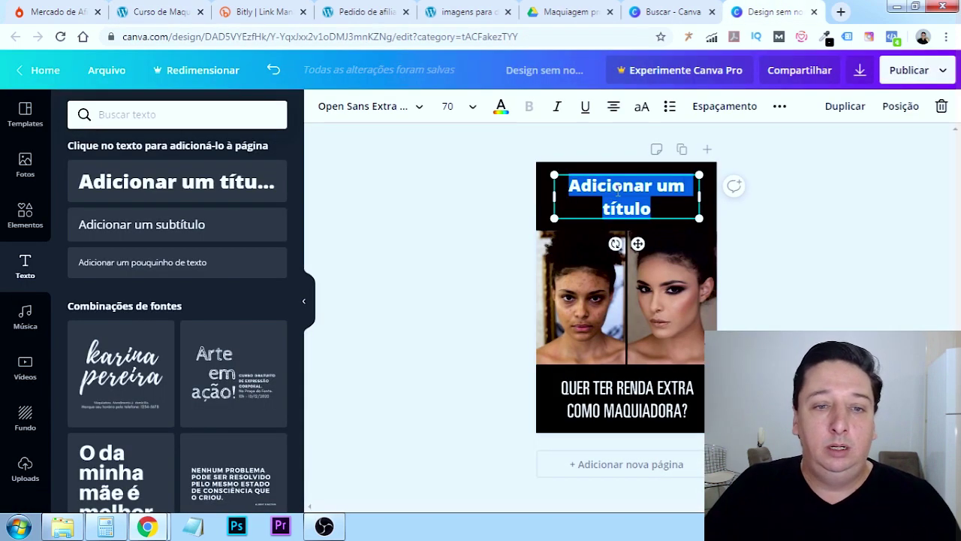
right_click(618, 192)
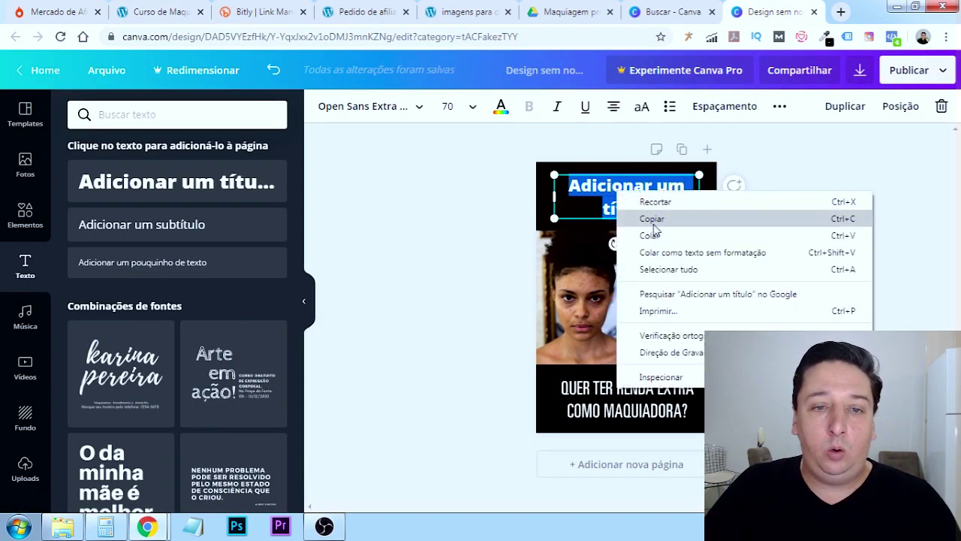
left_click(714, 233)
left_click_drag(700, 231, 717, 232)
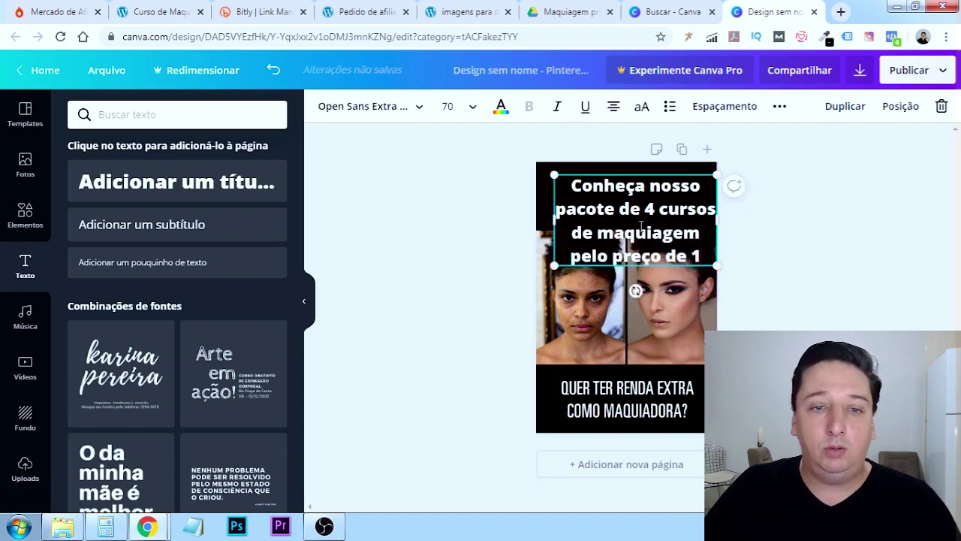
left_click_drag(651, 211, 642, 199)
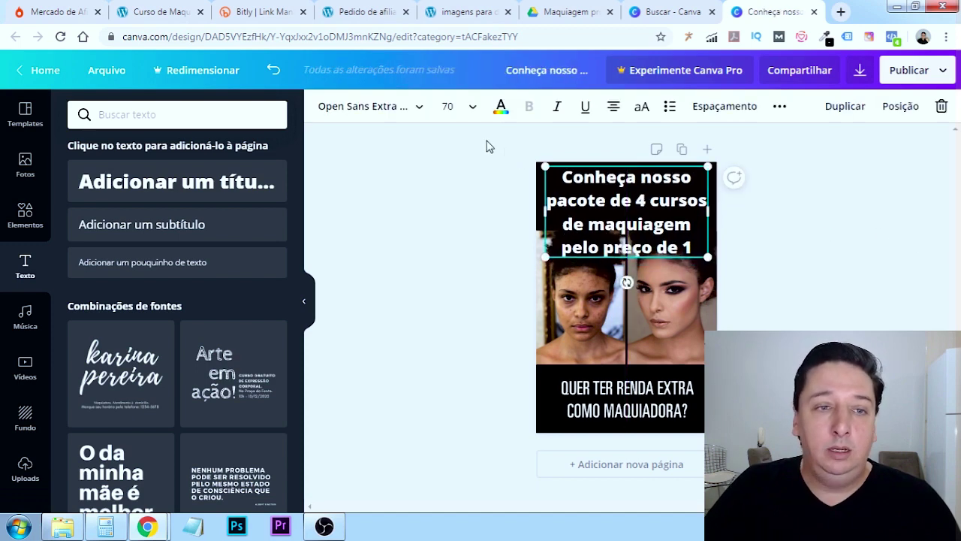
Step: Shrink the title text to about size 55 and widen its box to the page edge so it fits above the picture
left_click(472, 110)
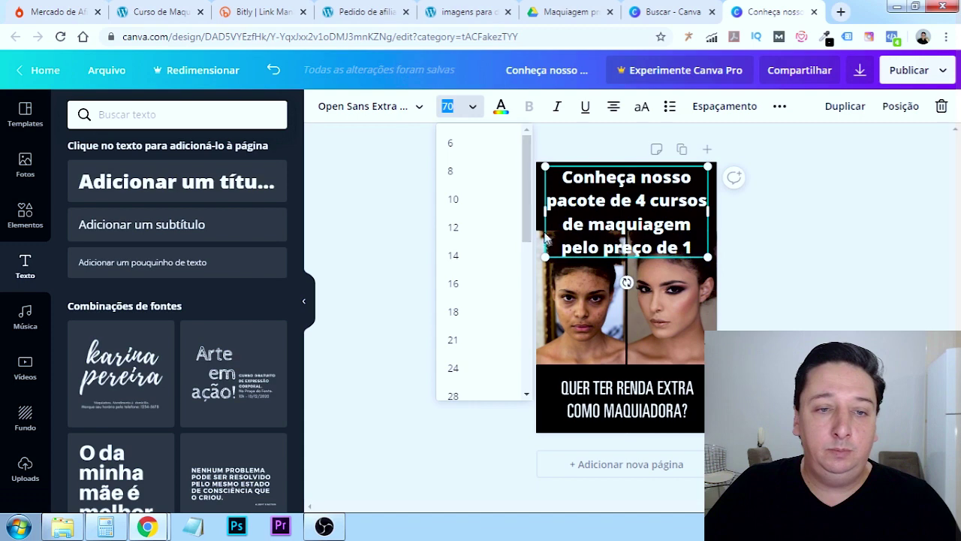
left_click_drag(708, 256, 673, 237)
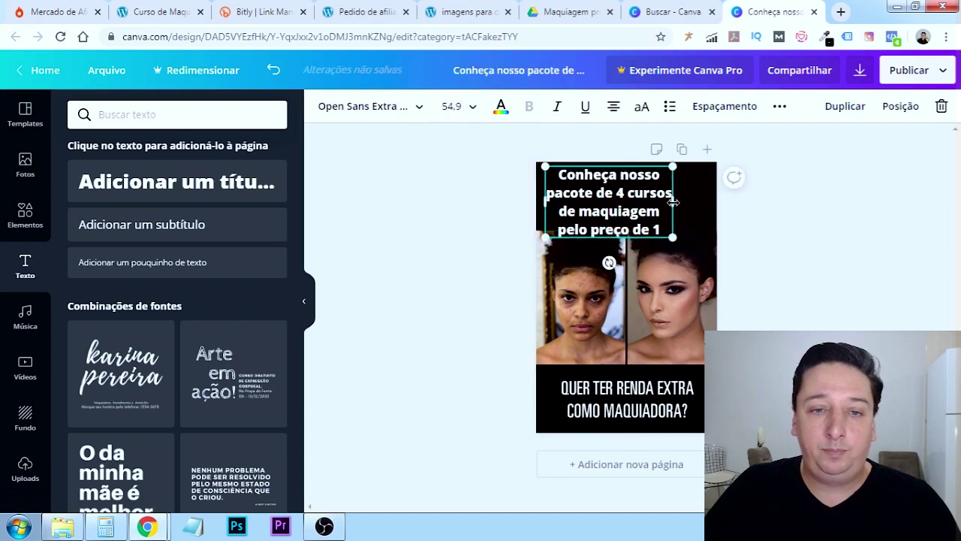
left_click_drag(674, 201, 715, 201)
left_click(869, 274)
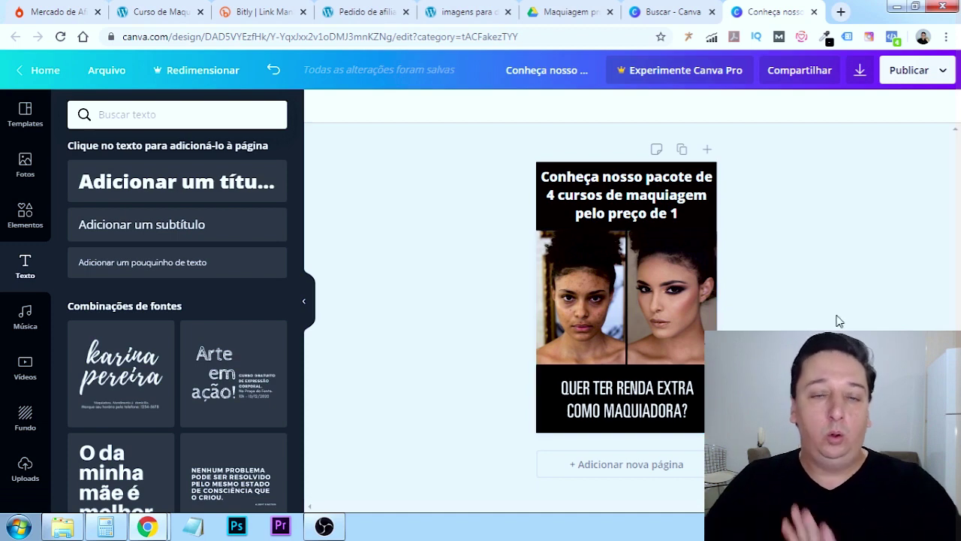
Step: Download the finished pin design as a PNG file
left_click(860, 71)
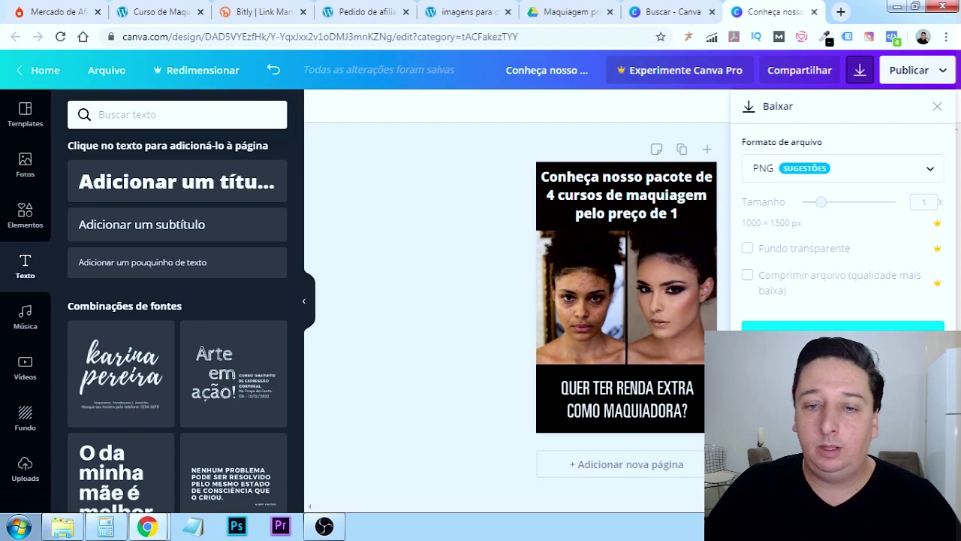
left_click(843, 336)
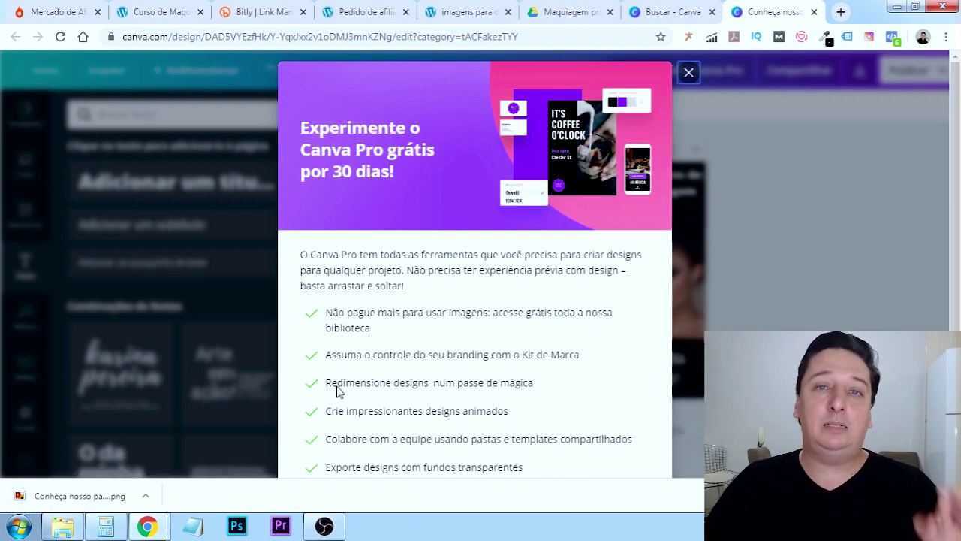
Step: Switch to the Pinterest pin builder and upload the downloaded pin image from the Downloads folder
mouse_move(162, 525)
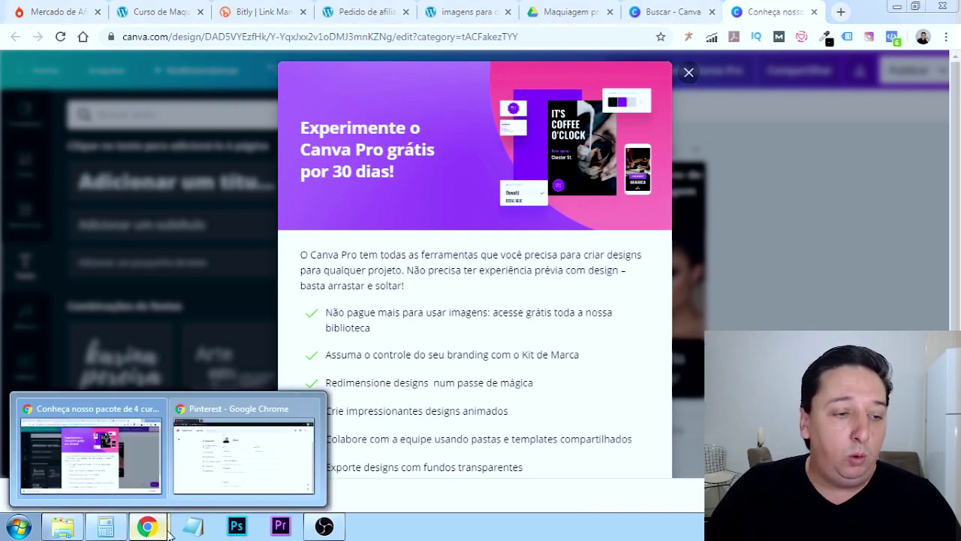
left_click(253, 467)
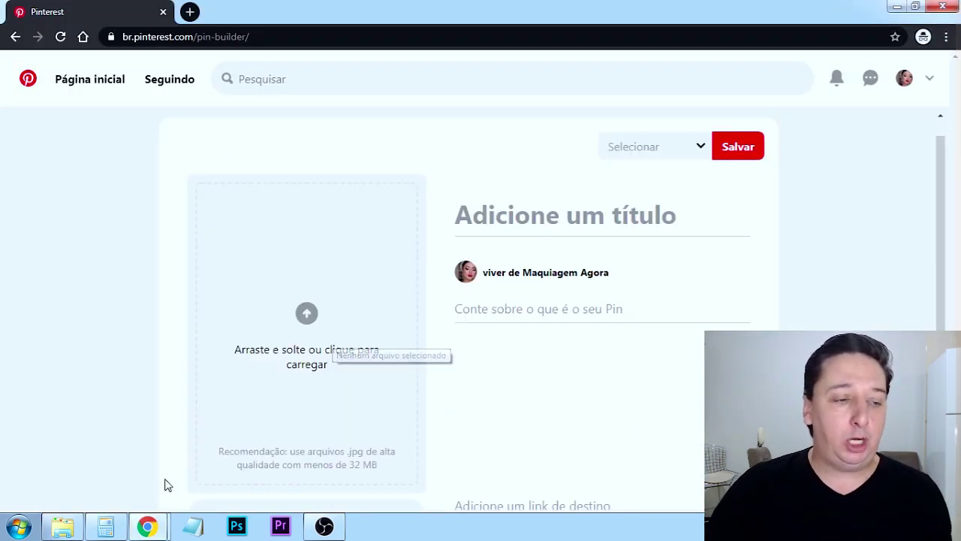
left_click(306, 314)
left_click(54, 126)
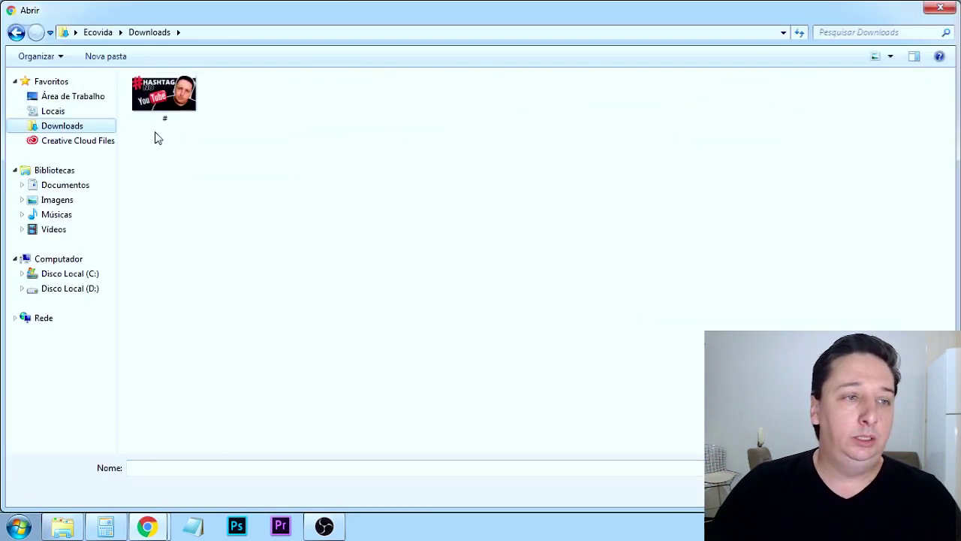
left_click(325, 105)
key("Return")
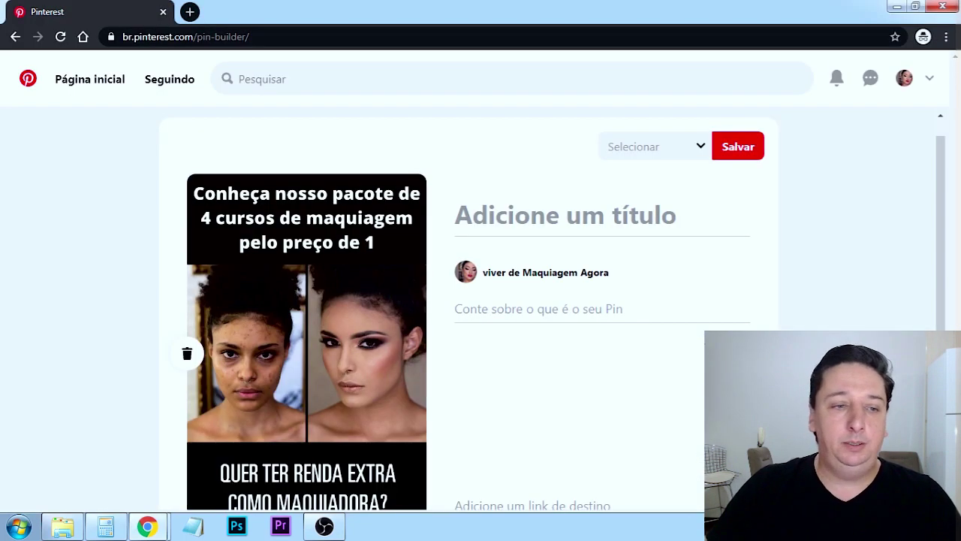
Step: Give the new pin the title "Curso De Maquiagem 4 em 1"
scroll(264, 349, "down", 1)
scroll(474, 329, "up", 1)
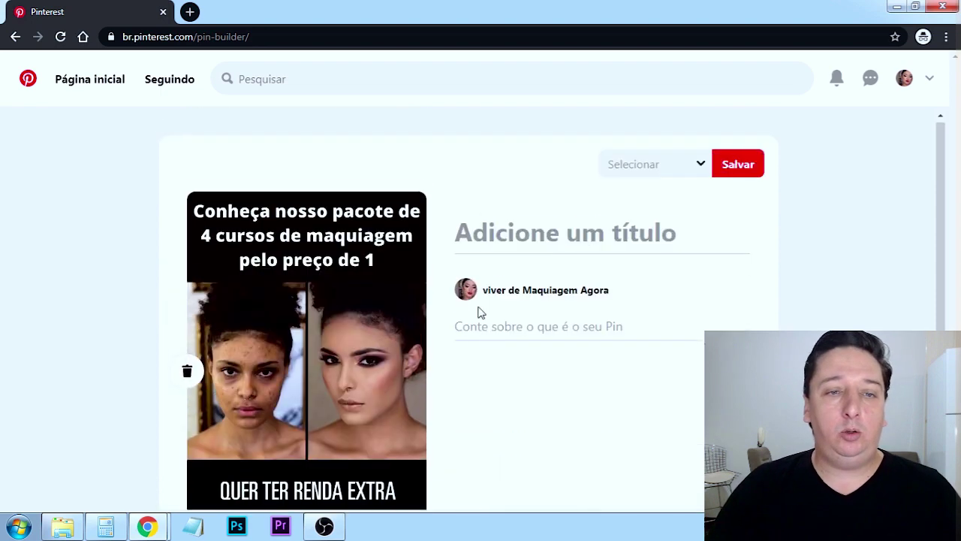
left_click(511, 244)
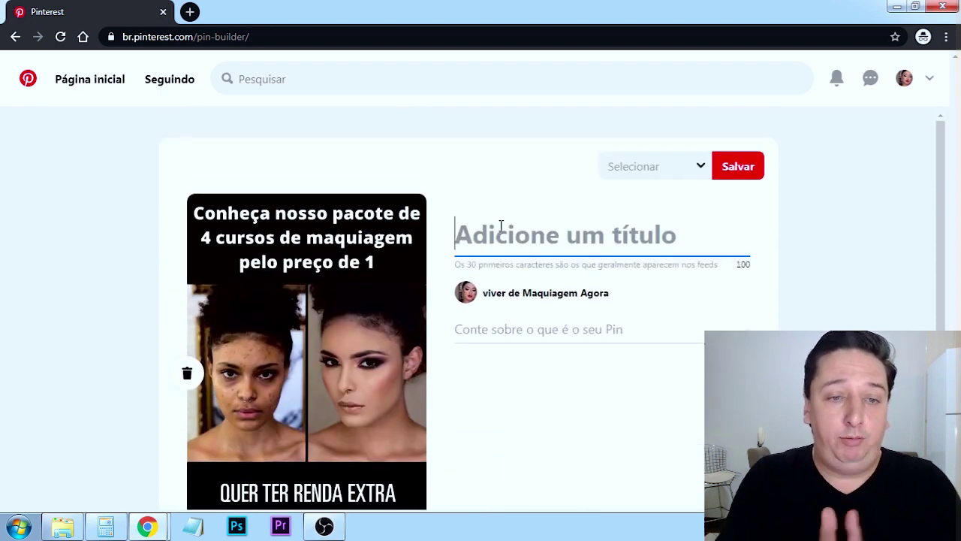
key("ctrl+v")
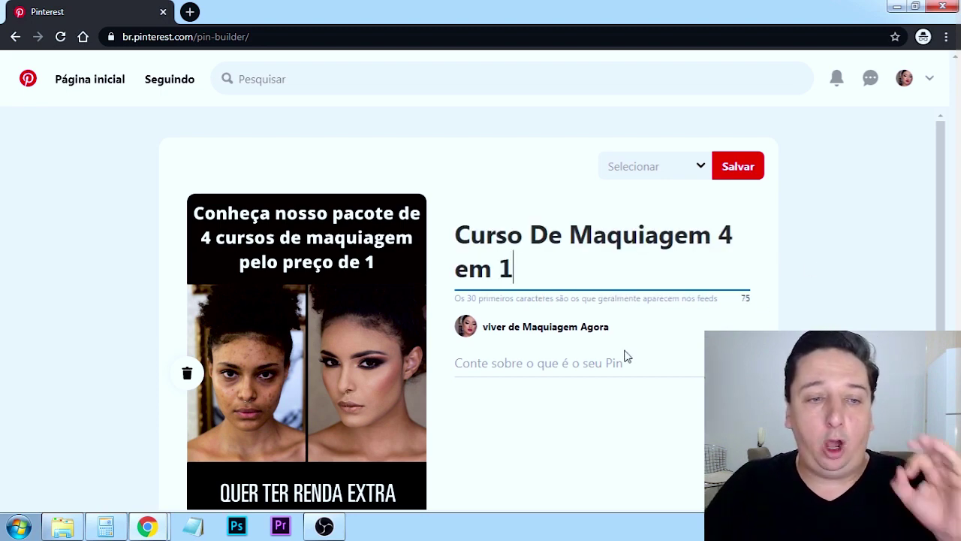
Step: Write a pin description starting "Para você que quer ter uma renda extra trabalhando como maquiadora", pitch the "curso mais completo do mercado", and end with a blank line
left_click(552, 363)
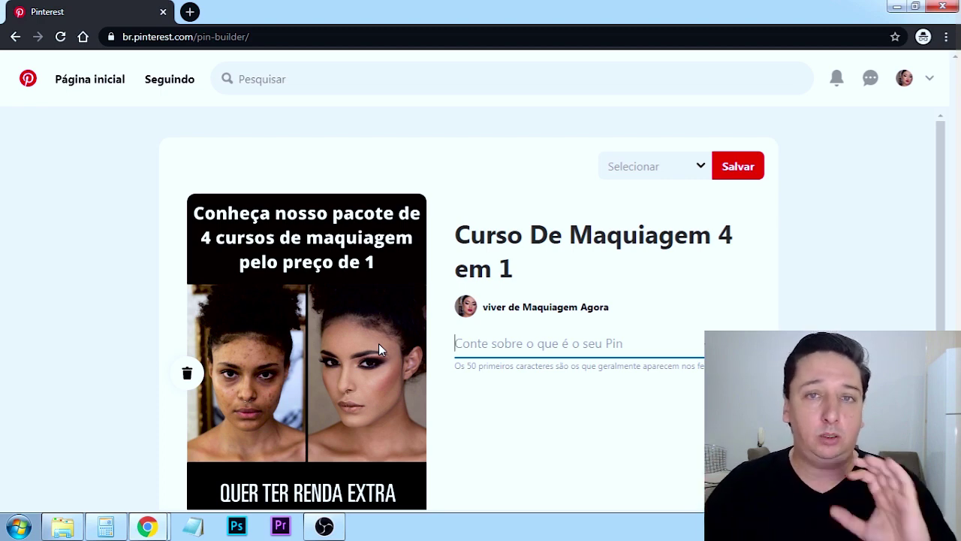
type("Para você que quer ter uma renda extra trabalhando como maquiadora, chegou a hora!!! Conheça o curso mais completa do mercado que vai te levar de uma simples iniciante até ser uma profissional da maquiagem.")
scroll(626, 414, "down", 1)
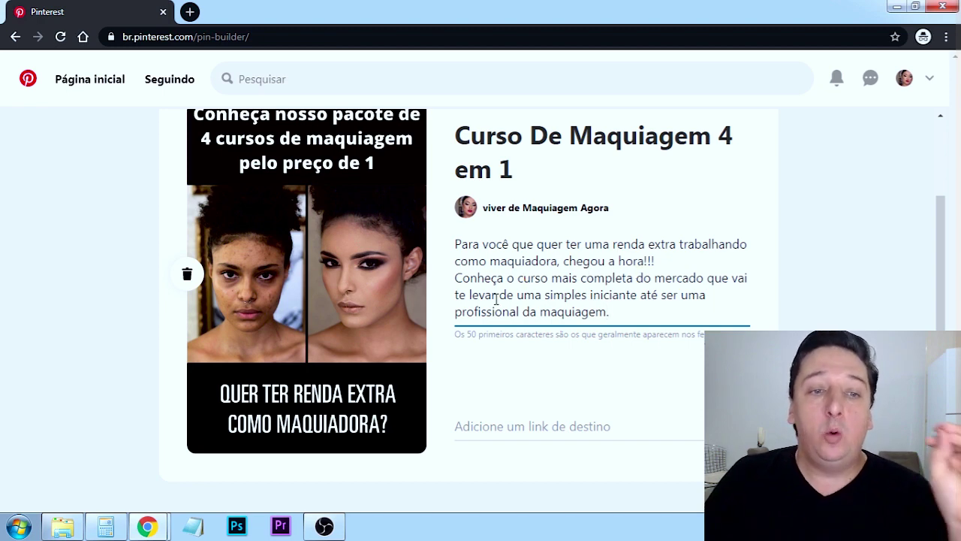
left_click(632, 281)
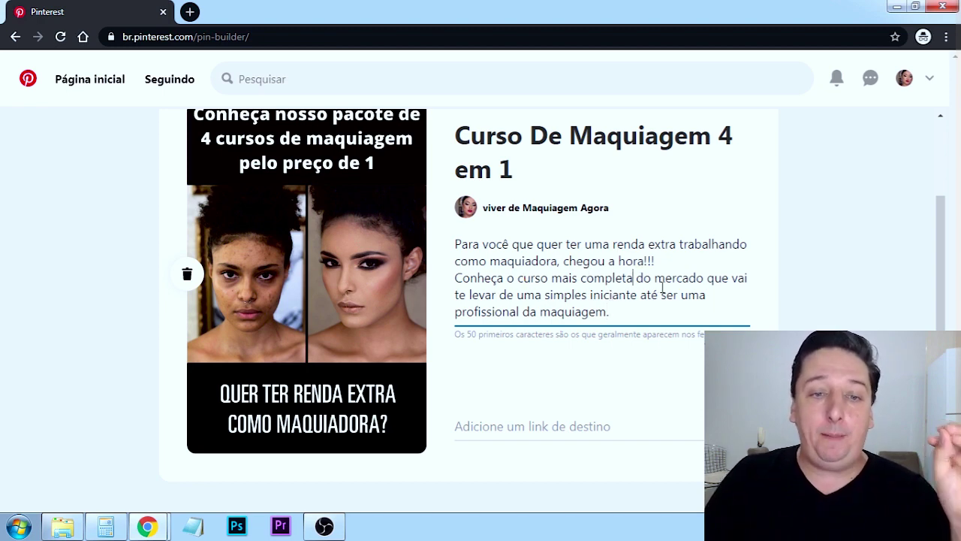
key("BackSpace")
type("o")
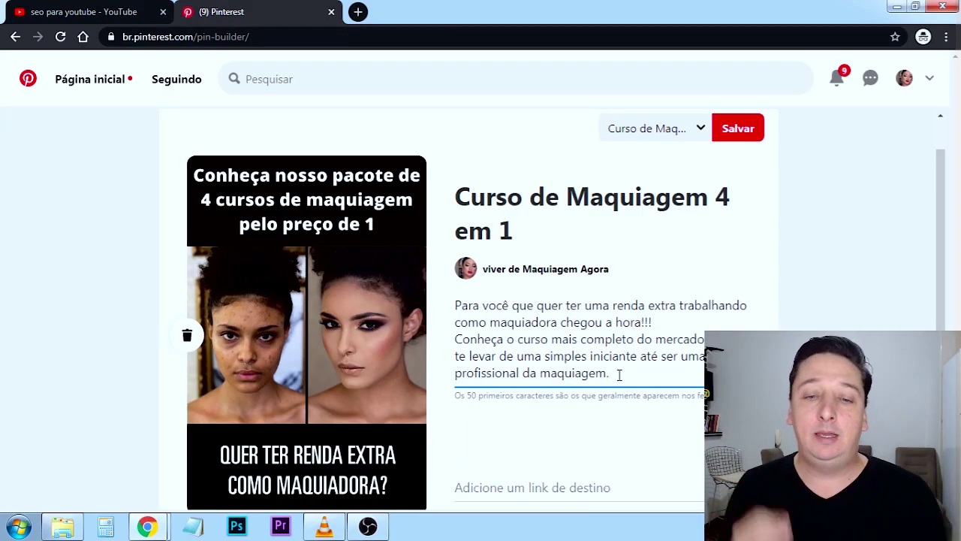
key("Return")
key("Return")
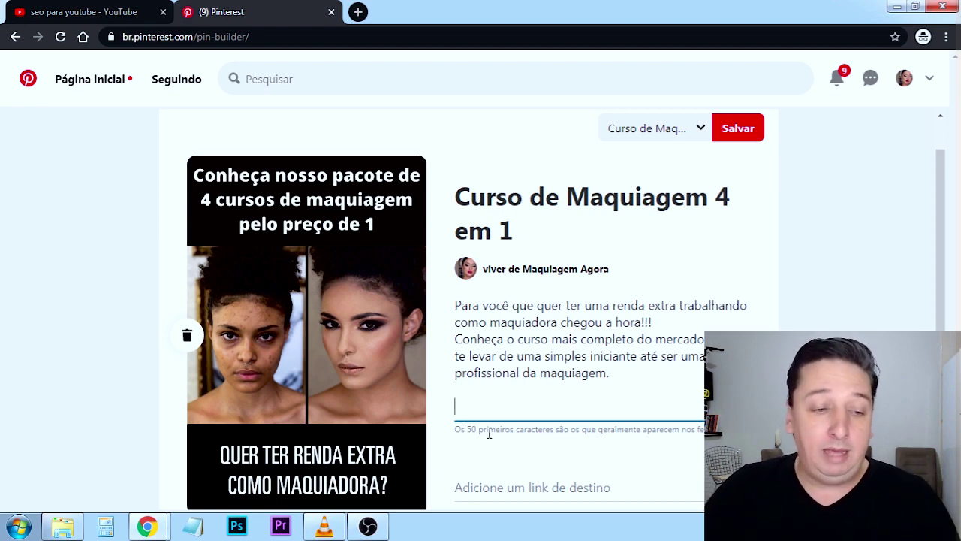
Step: Switch to Ubersuggest and search keyword ideas for "curso de maquiagem" with the language set to Português / Brasil
mouse_move(147, 525)
left_click(91, 451)
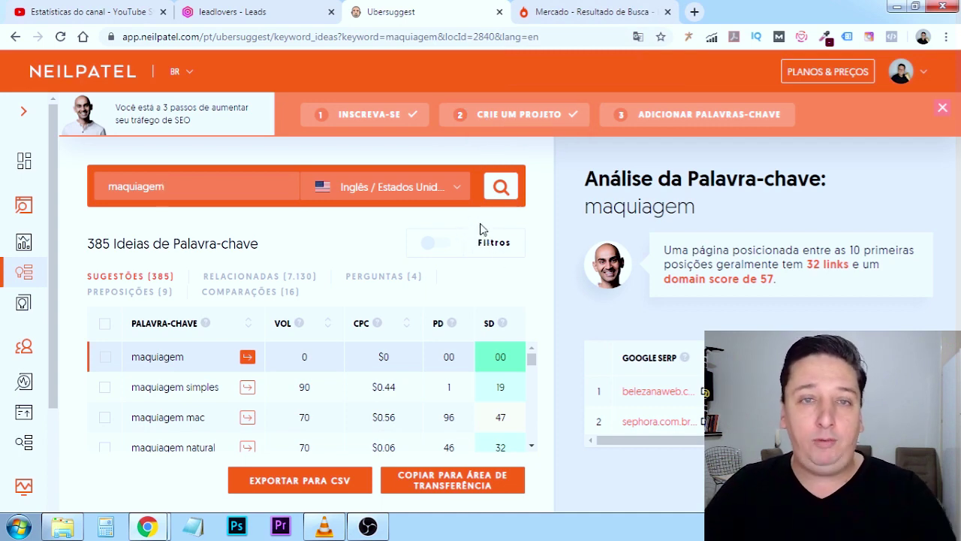
left_click(214, 185)
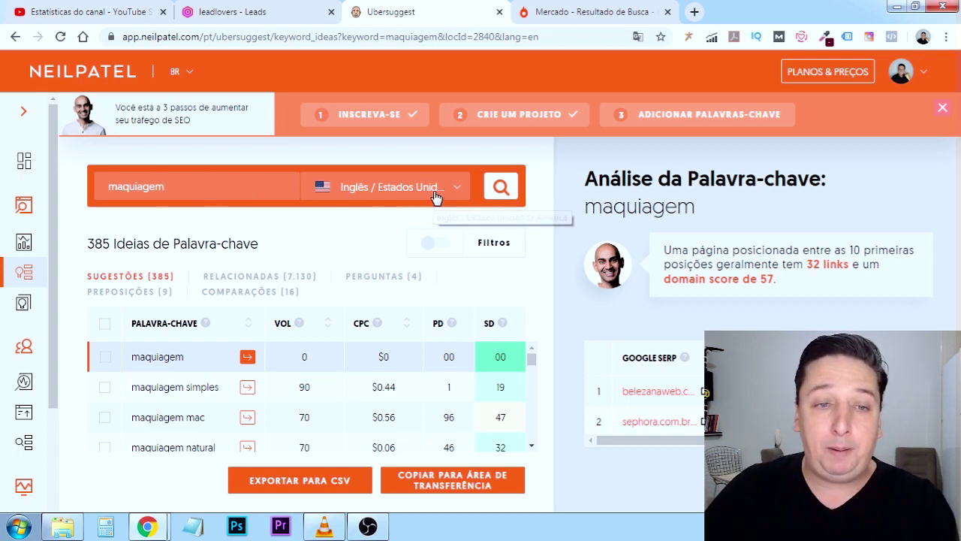
left_click(458, 193)
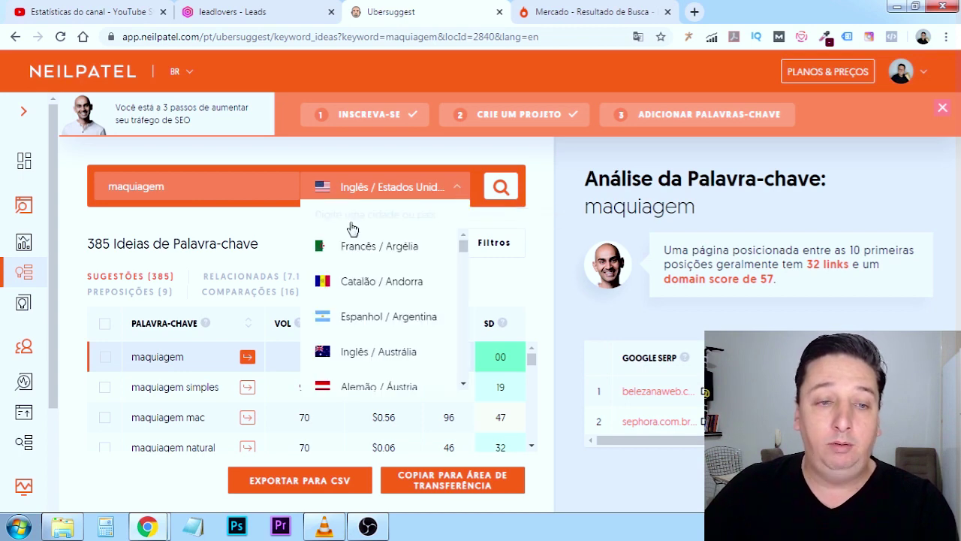
left_click(368, 245)
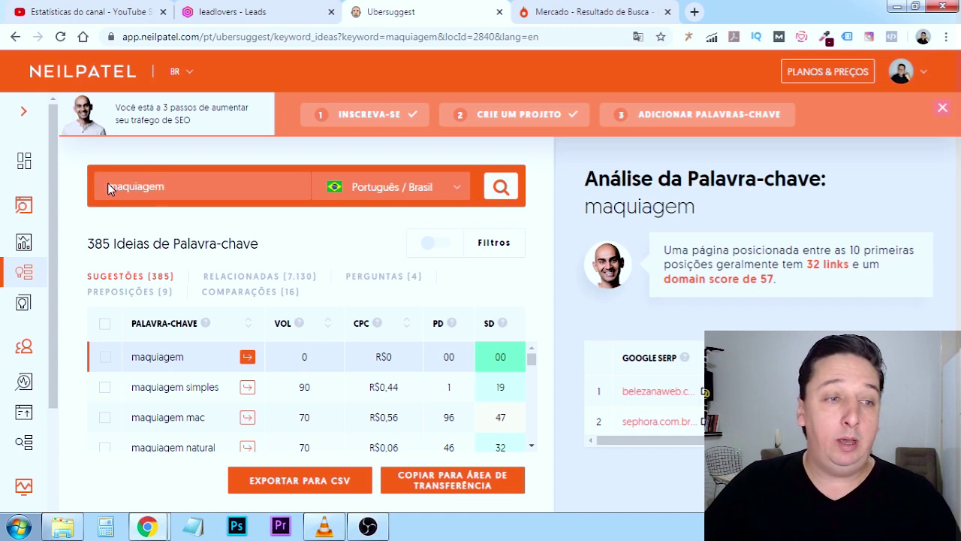
type("c")
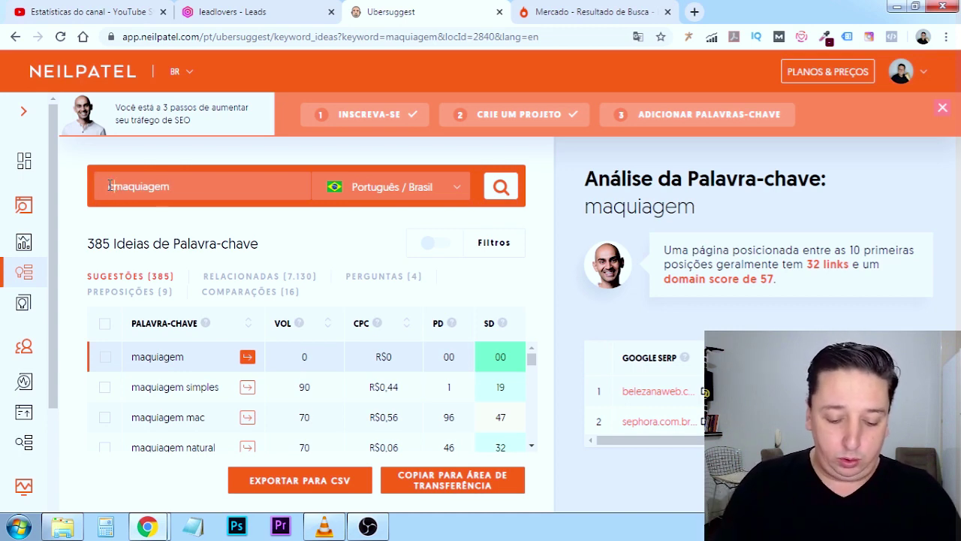
type("urso de")
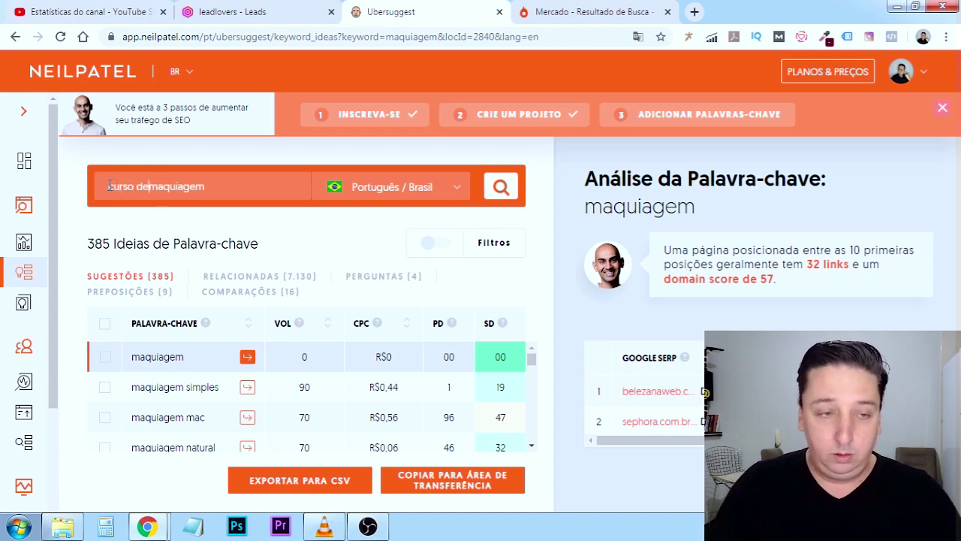
left_click(501, 186)
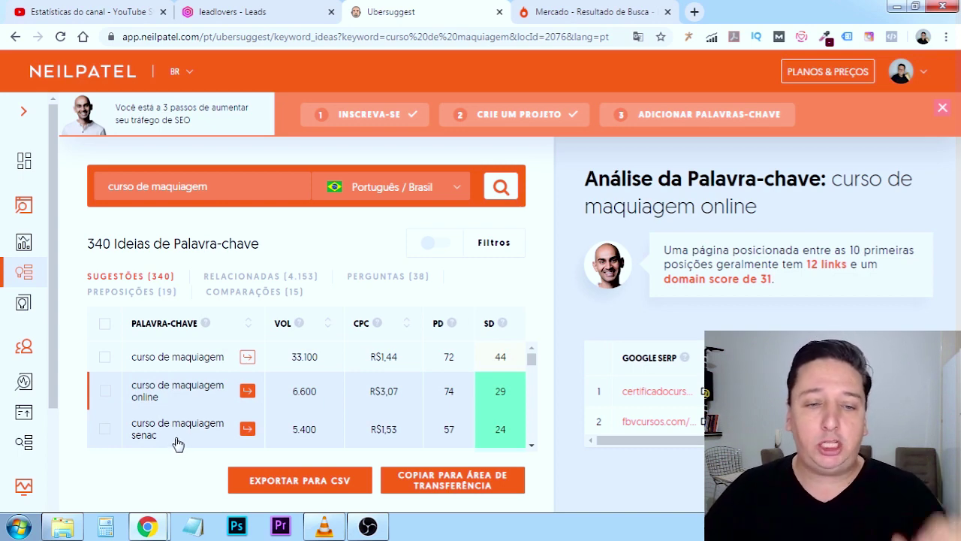
Step: Select the keyword ideas "curso de maquiagem" and its "online", "profissional" and "profissional online" variants
left_click(104, 359)
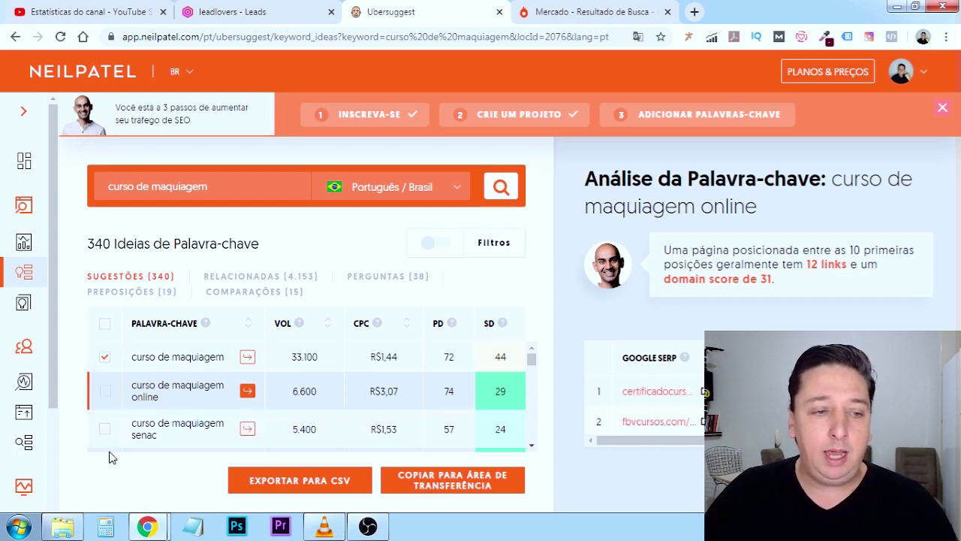
left_click(104, 392)
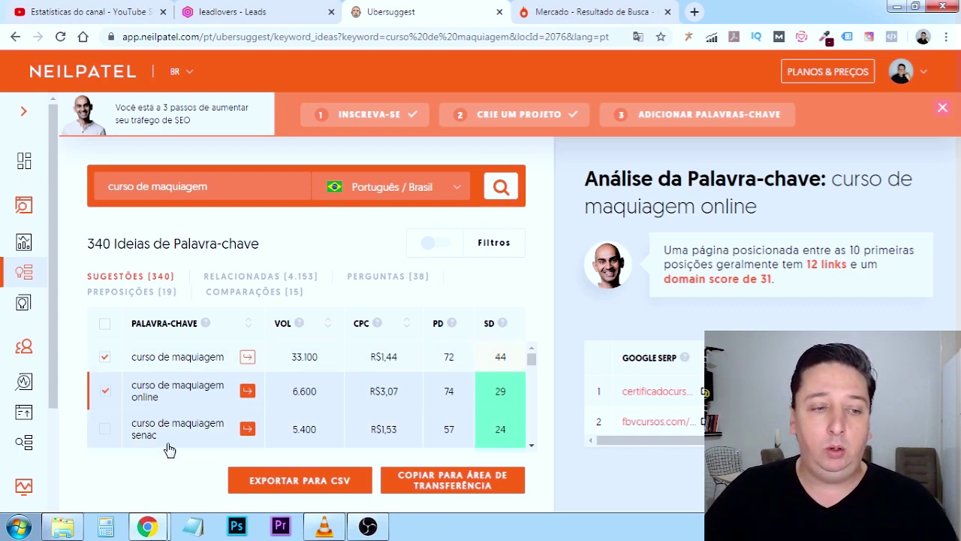
scroll(214, 432, "down", 1)
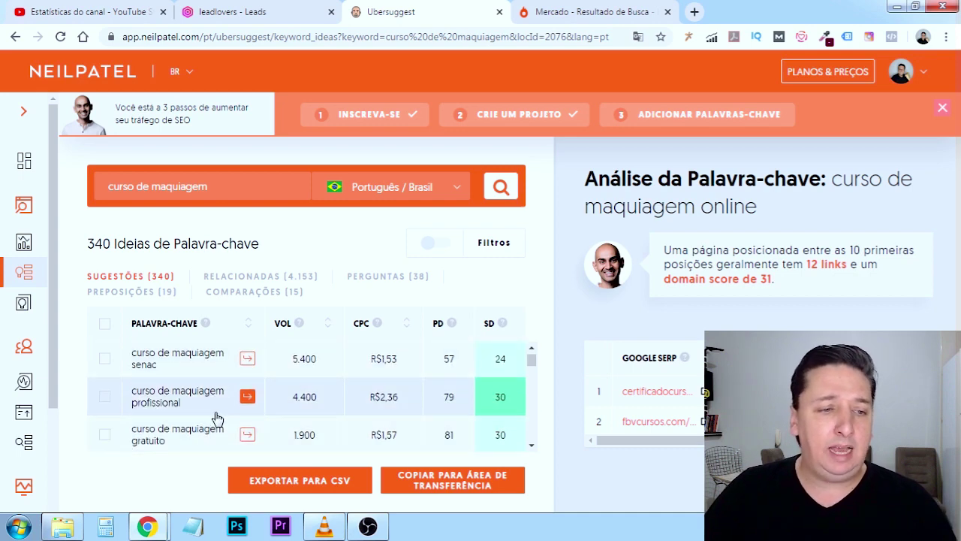
left_click(104, 397)
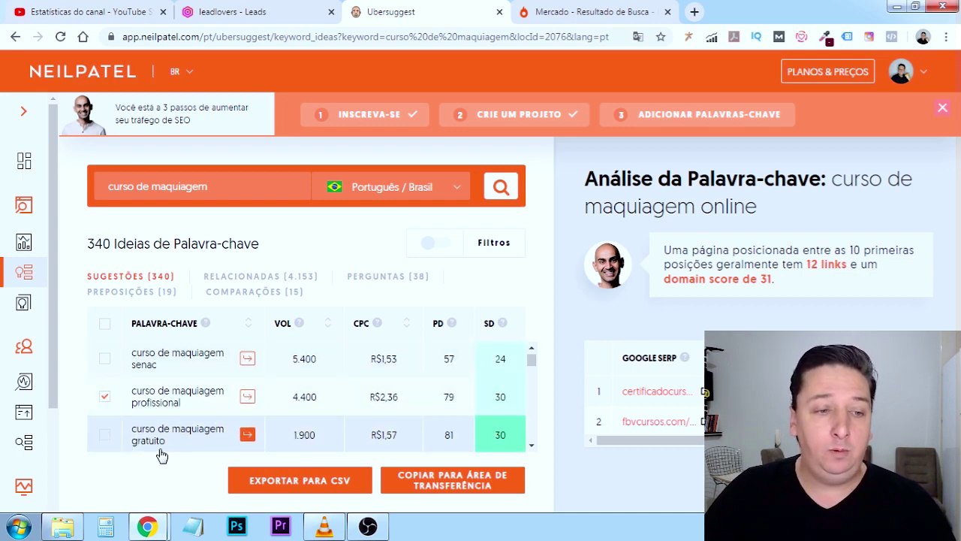
scroll(225, 428, "down", 1)
scroll(225, 419, "down", 2)
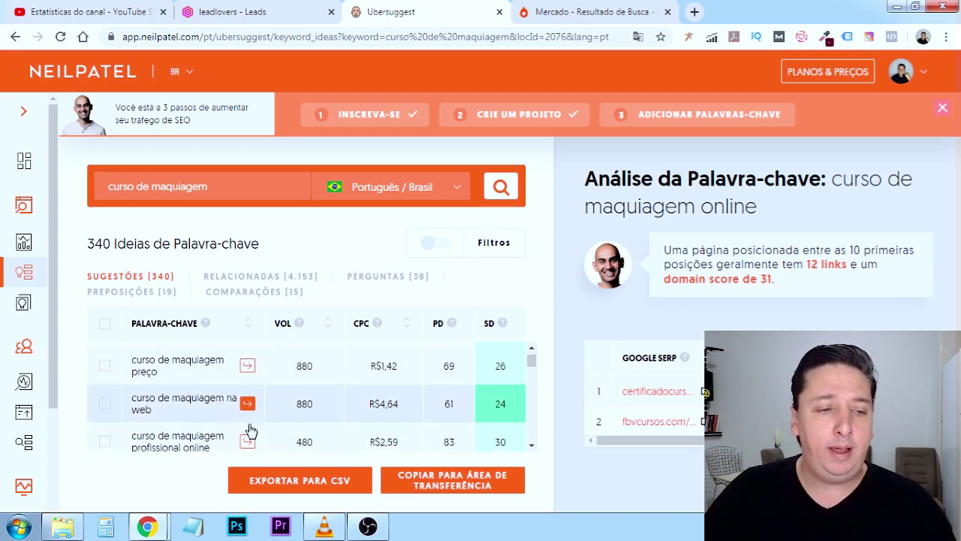
scroll(247, 430, "down", 2)
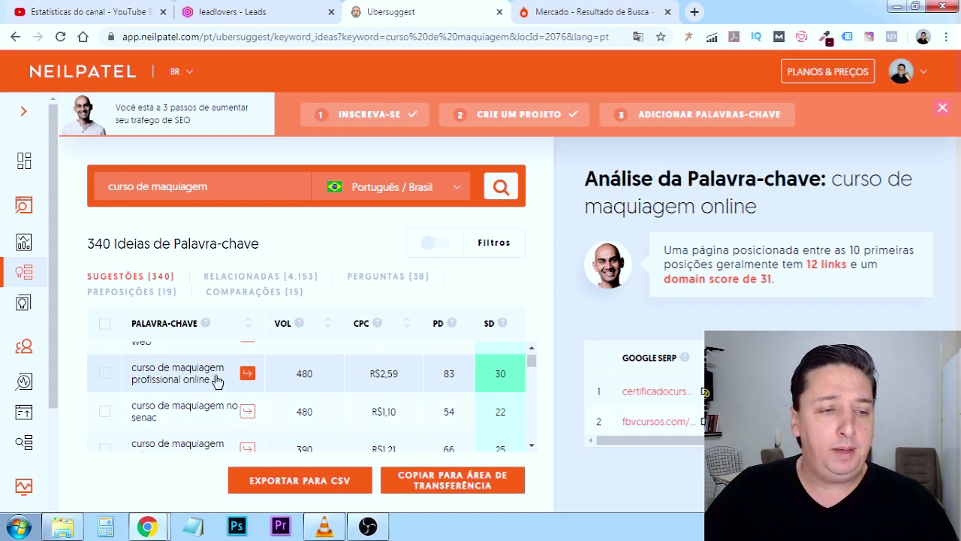
left_click(104, 373)
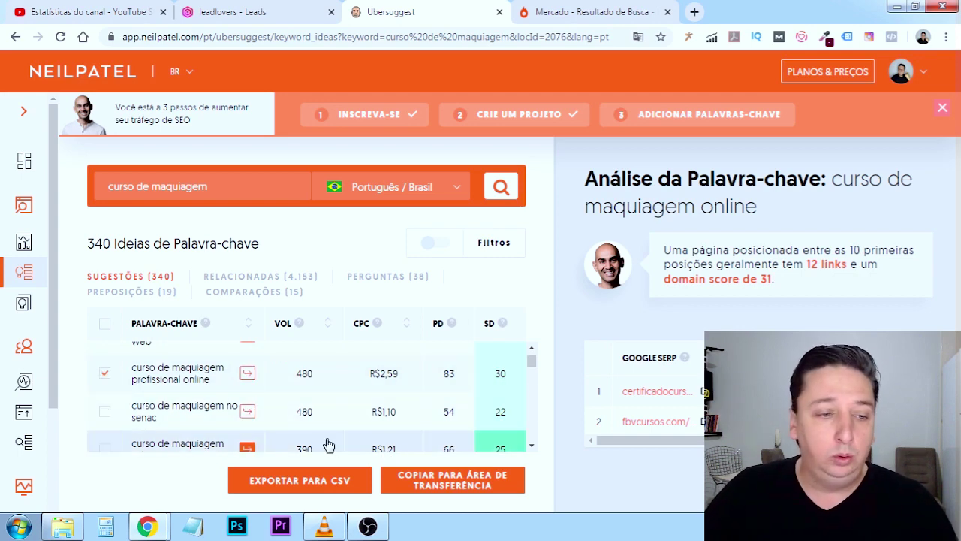
Step: Copy the selected keywords to the clipboard and paste them into a blank Notepad document
scroll(176, 419, "up", 2)
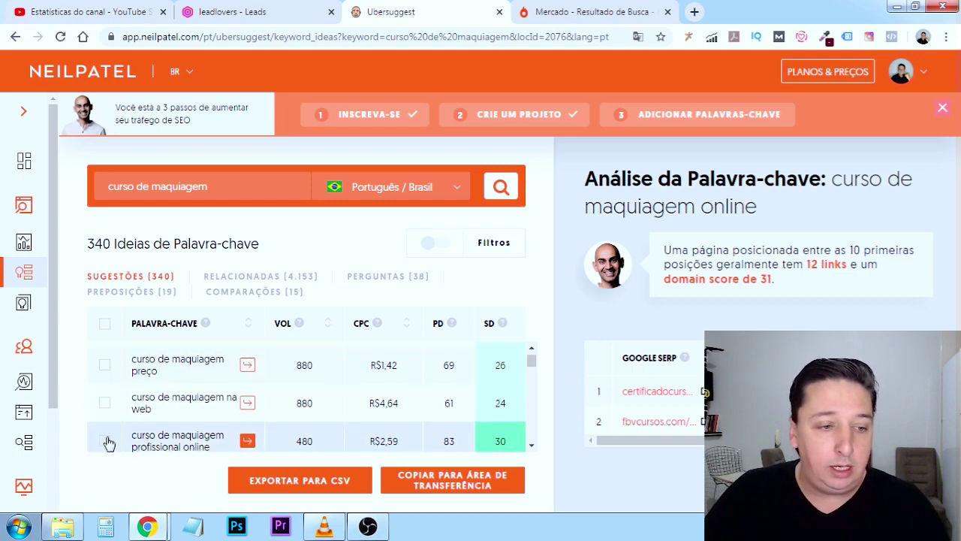
left_click(477, 491)
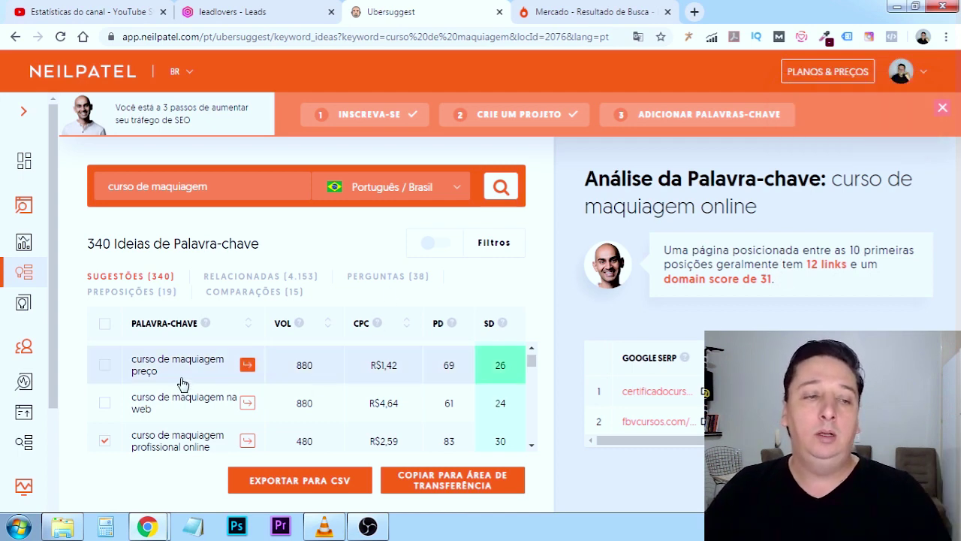
left_click(105, 440)
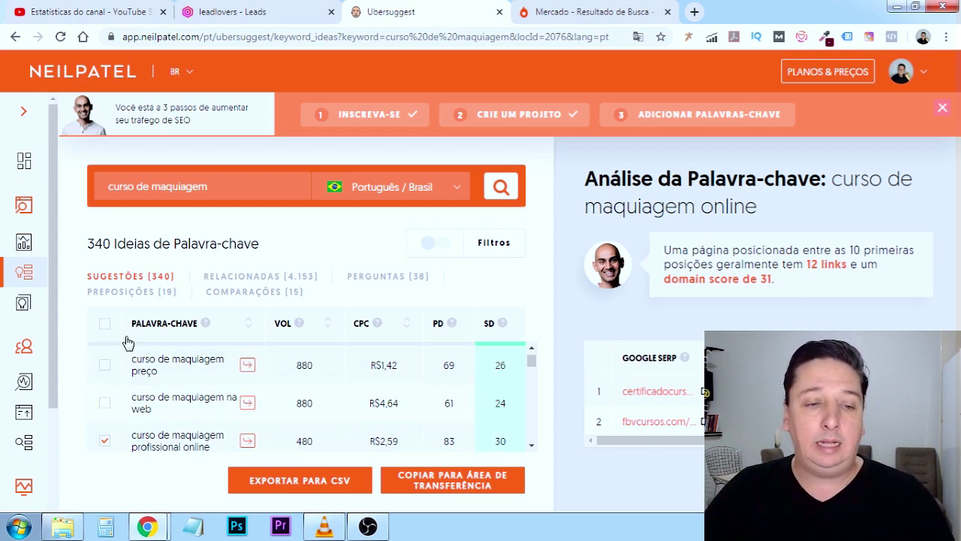
left_click(454, 485)
left_click(192, 526)
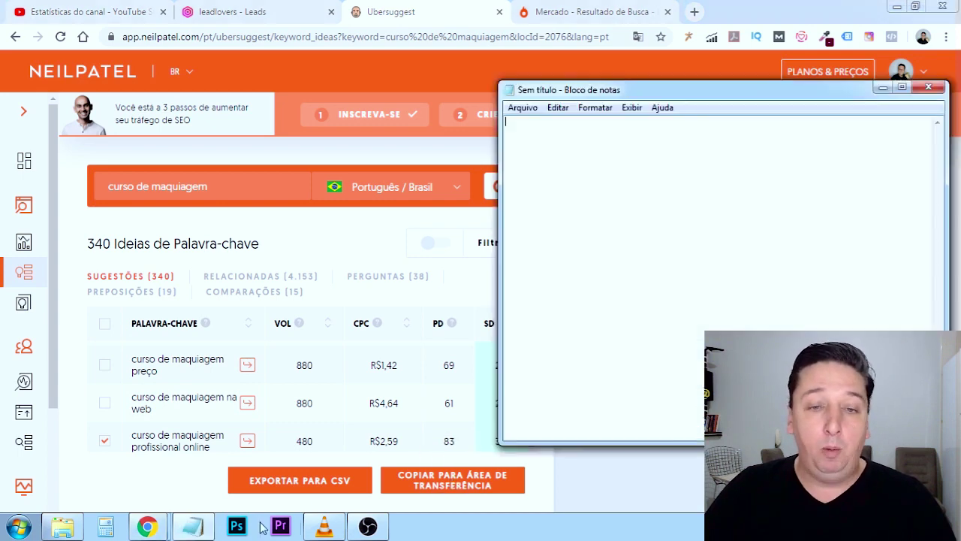
type("curso de maquiagem curso de maquiagem online curso de maquiagem profissional curso de maquiagem profissional online")
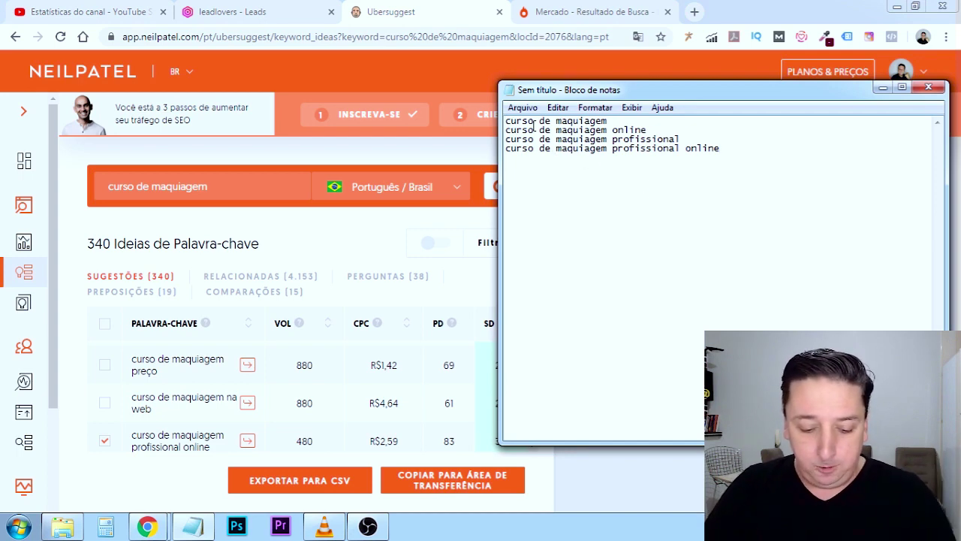
Step: Add a # at the start of each of the four makeup course keyword lines
type("#")
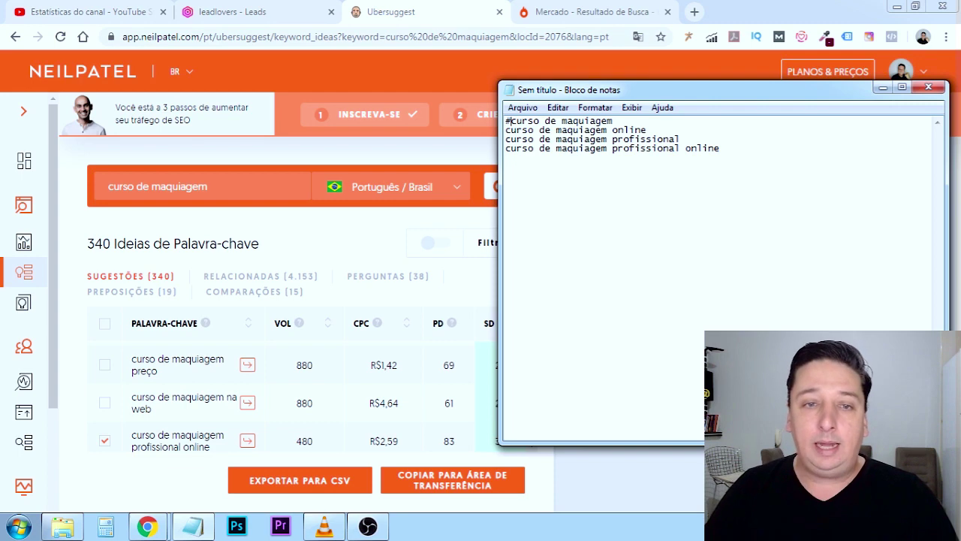
left_click(507, 130)
type("#")
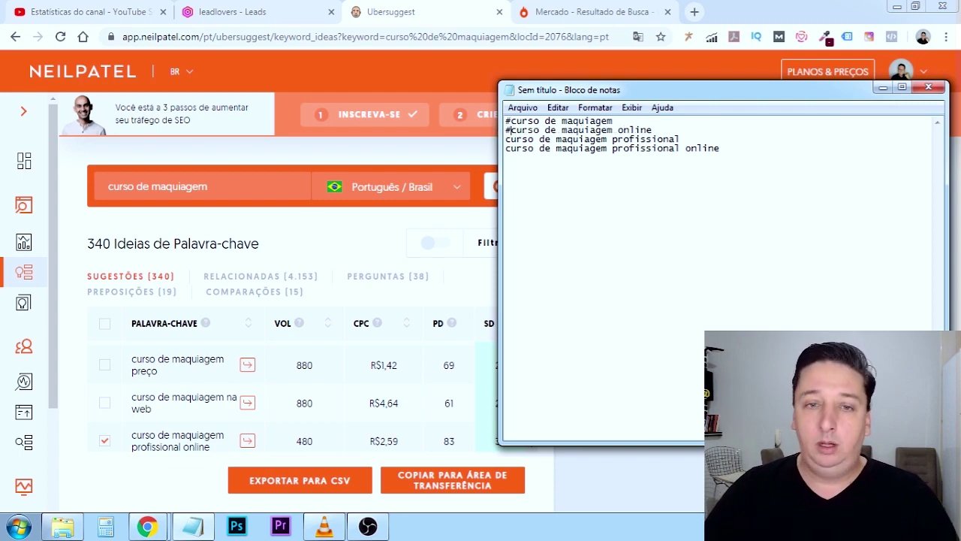
left_click(507, 139)
type("#")
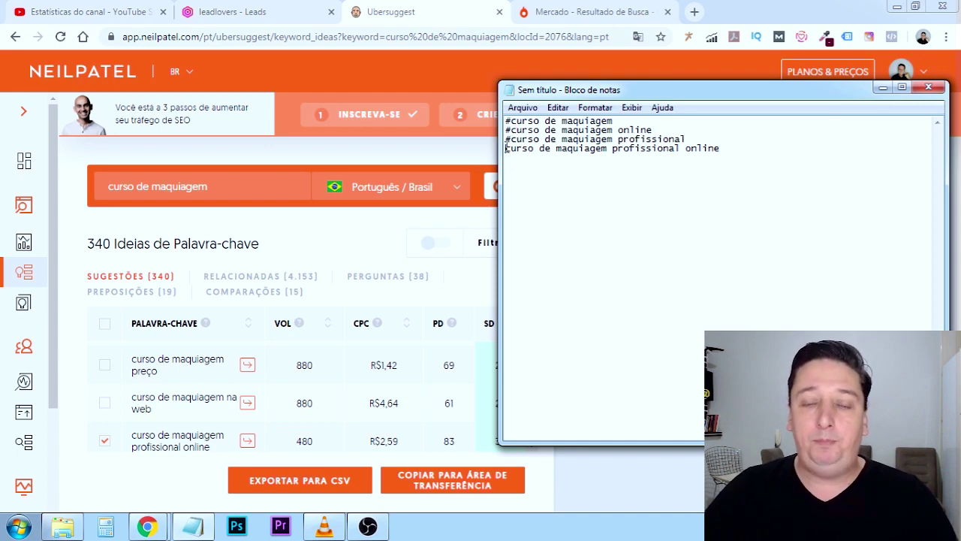
left_click(507, 148)
type("#")
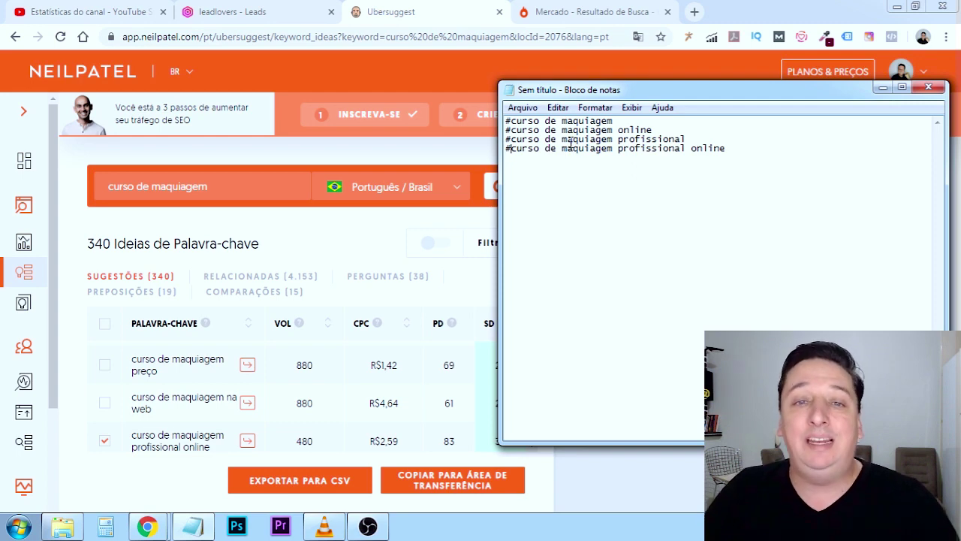
Step: Remove the spaces from the first two keywords to form #cursodemaquiagem and #cursodemaquiagemonline
left_click(545, 121)
key("BackSpace")
left_click(556, 121)
key("BackSpace")
left_click(546, 130)
key("BackSpace")
left_click(555, 130)
key("BackSpace")
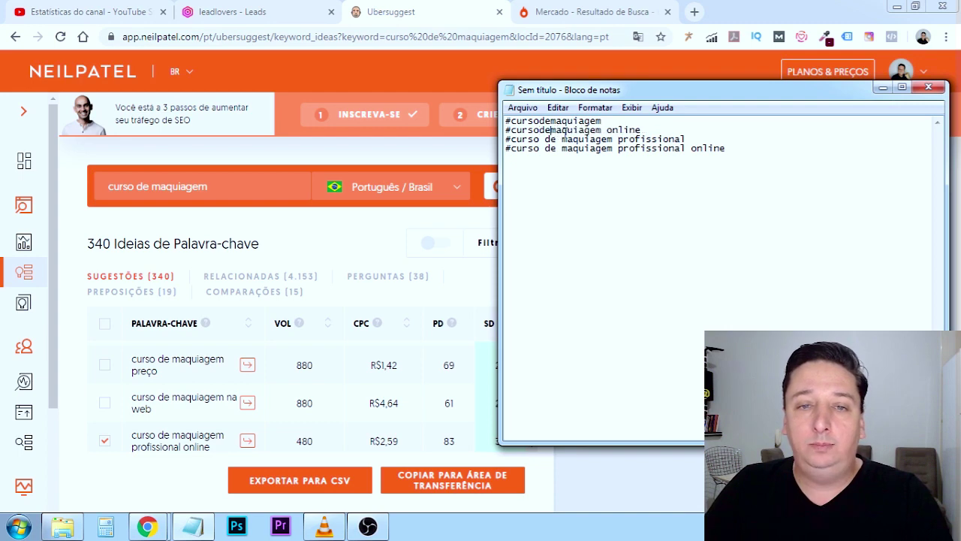
left_click(608, 130)
key("BackSpace")
Step: Remove the spaces from the last two keywords to form #cursodemaquiagemprofissional and #cursodemaquiagemprofissionalonline
left_click(545, 139)
key("BackSpace")
left_click(557, 139)
key("BackSpace")
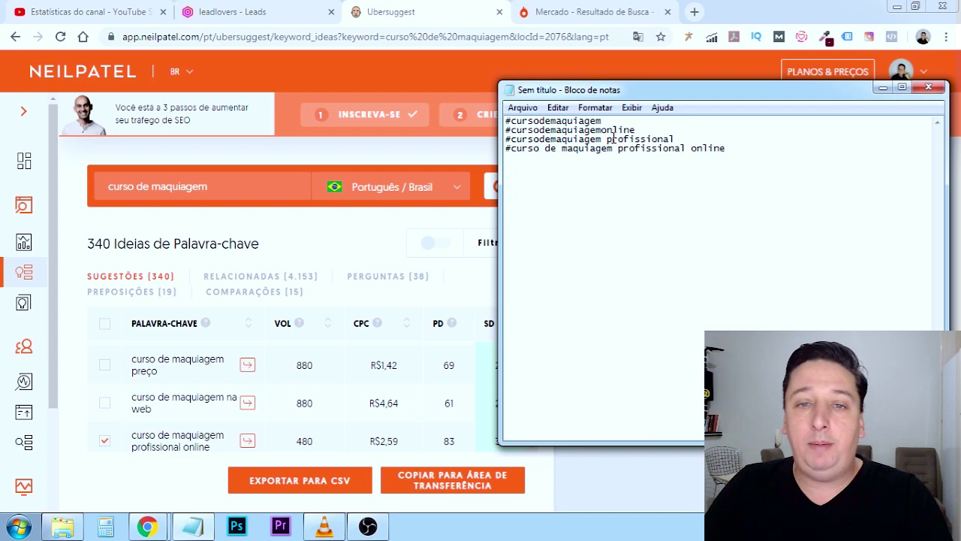
left_click(608, 140)
key("BackSpace")
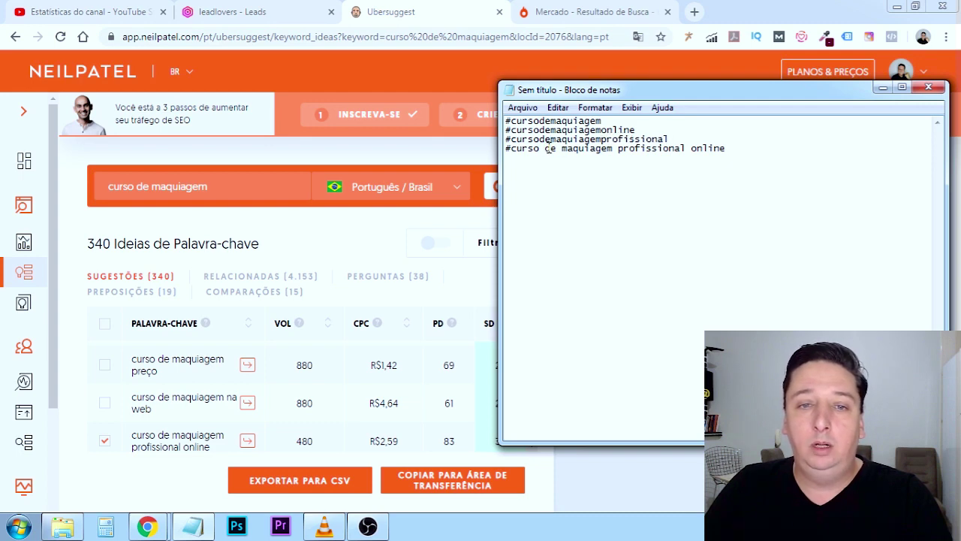
left_click(545, 148)
key("BackSpace")
left_click(557, 148)
key("BackSpace")
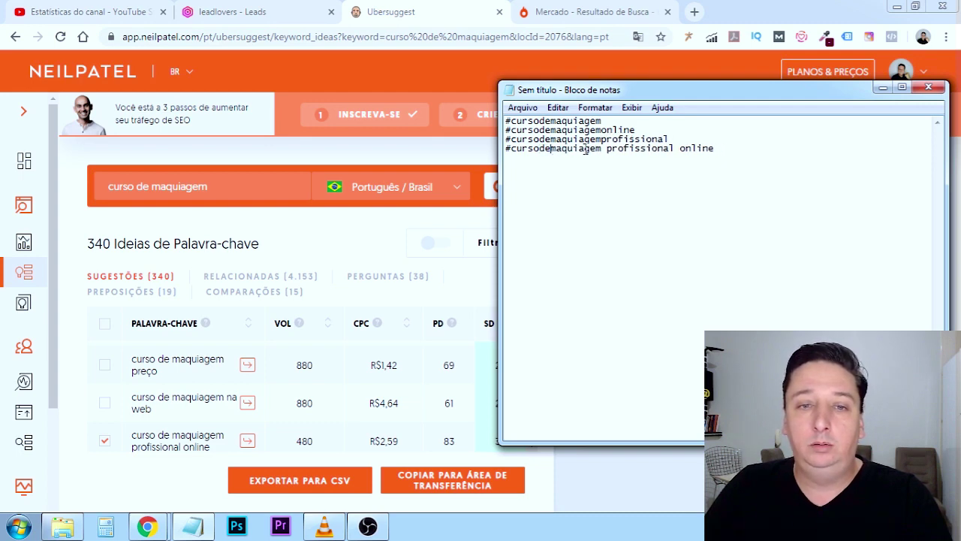
left_click(608, 150)
key("BackSpace")
left_click(675, 150)
key("BackSpace")
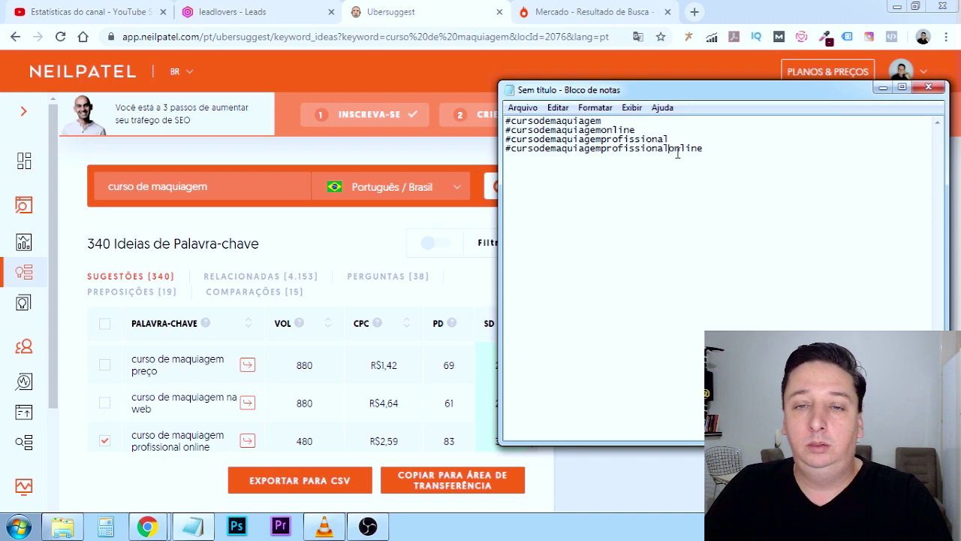
Step: Copy all four hashtags and switch to the Pinterest pin builder to paste them at the end of the pin description
left_click_drag(734, 148, 506, 120)
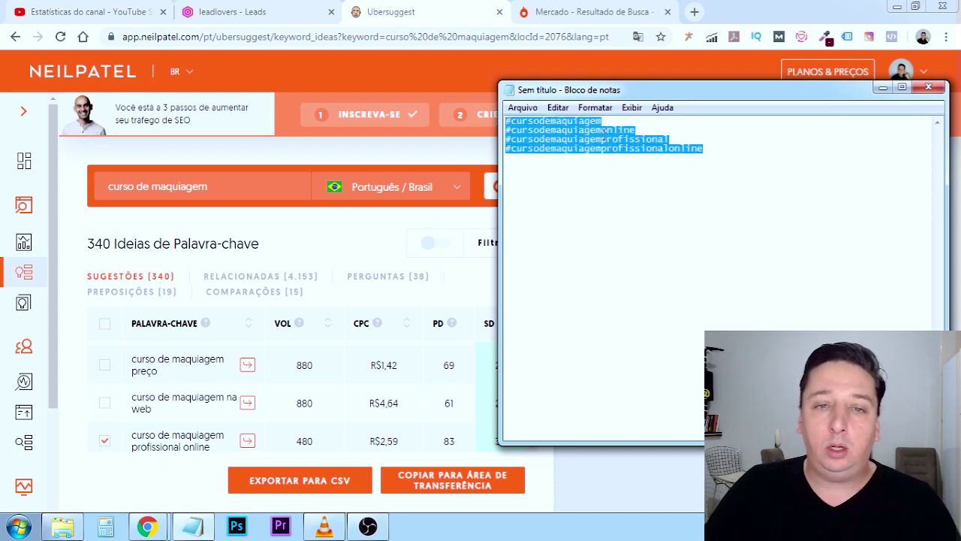
right_click(578, 133)
left_click(631, 180)
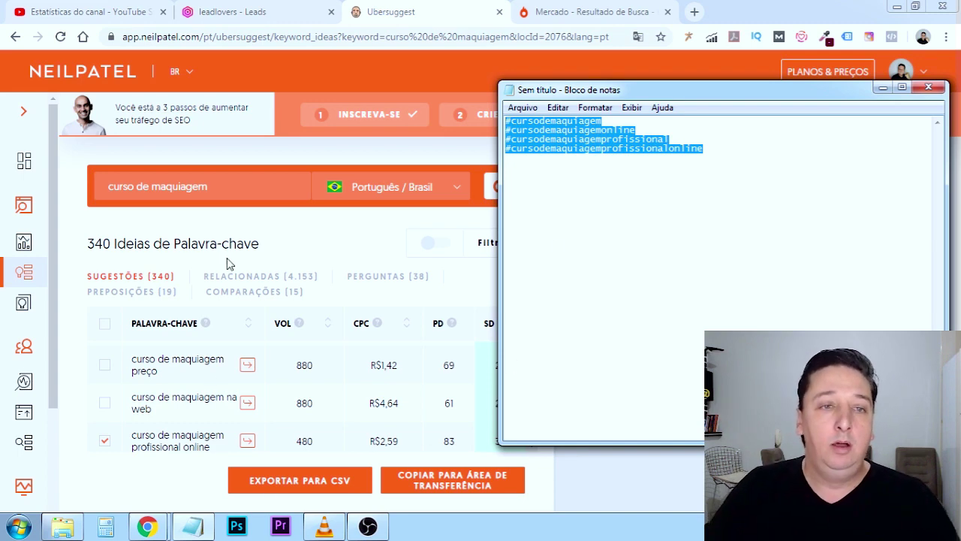
mouse_move(148, 525)
left_click(212, 466)
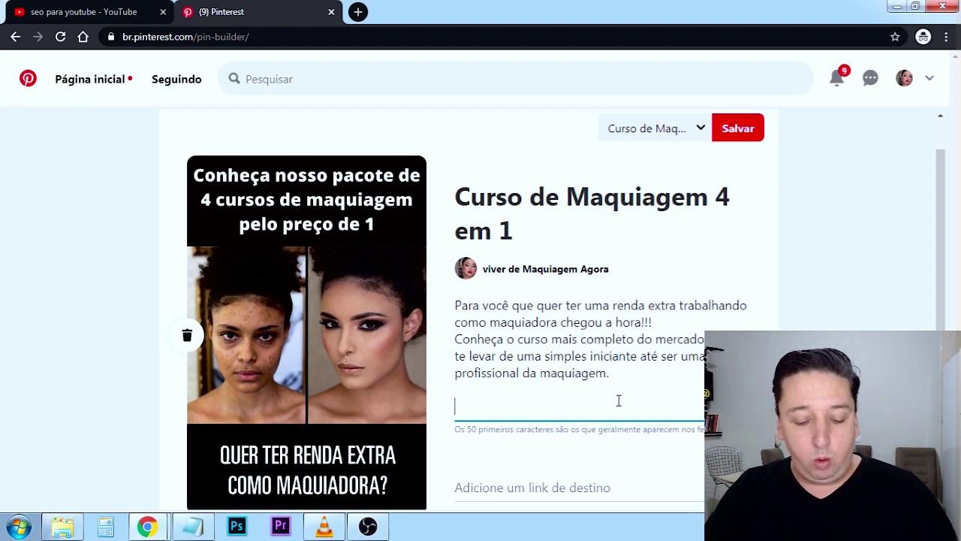
key("ctrl+v")
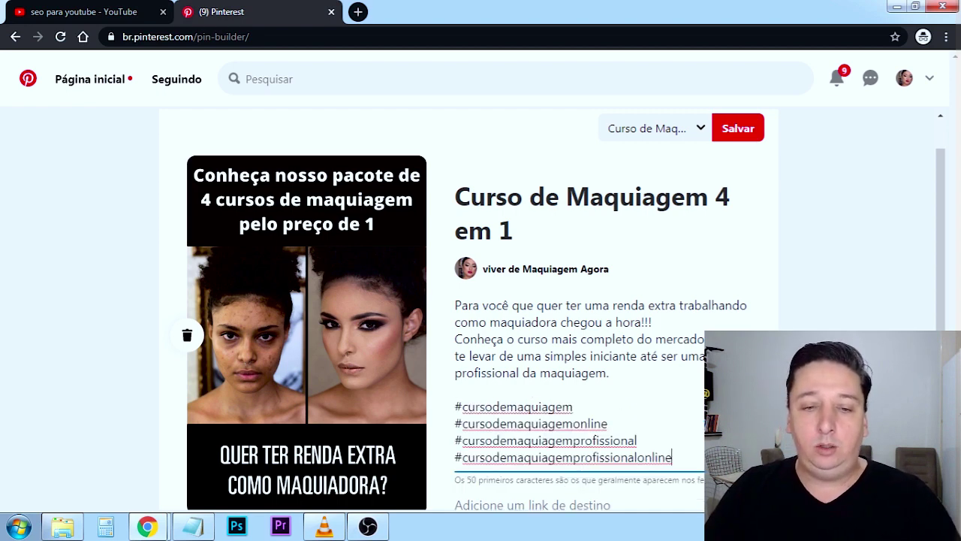
scroll(619, 400, "down", 1)
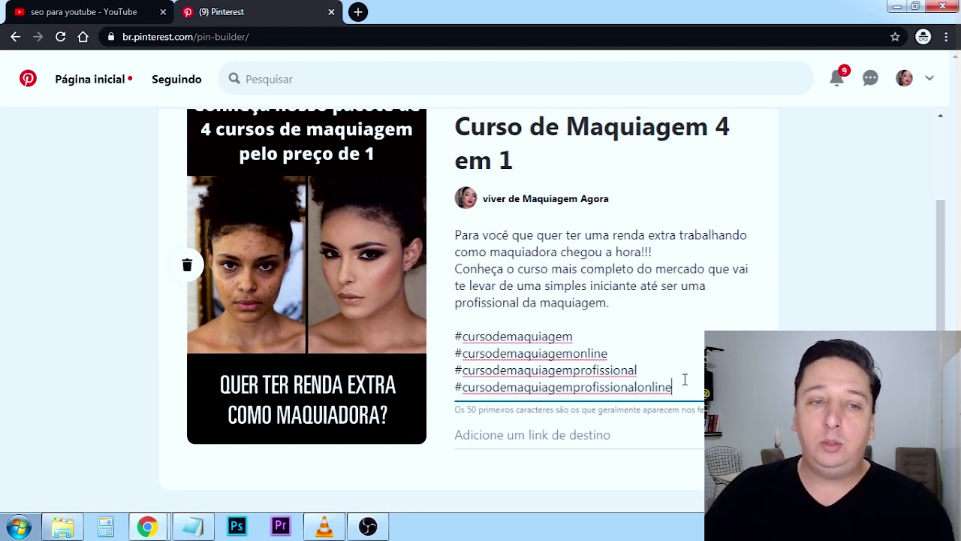
Step: Search Google for "encortador de whatsapp" in a new tab and open Convertte's WhatsApp link generator
left_click(544, 437)
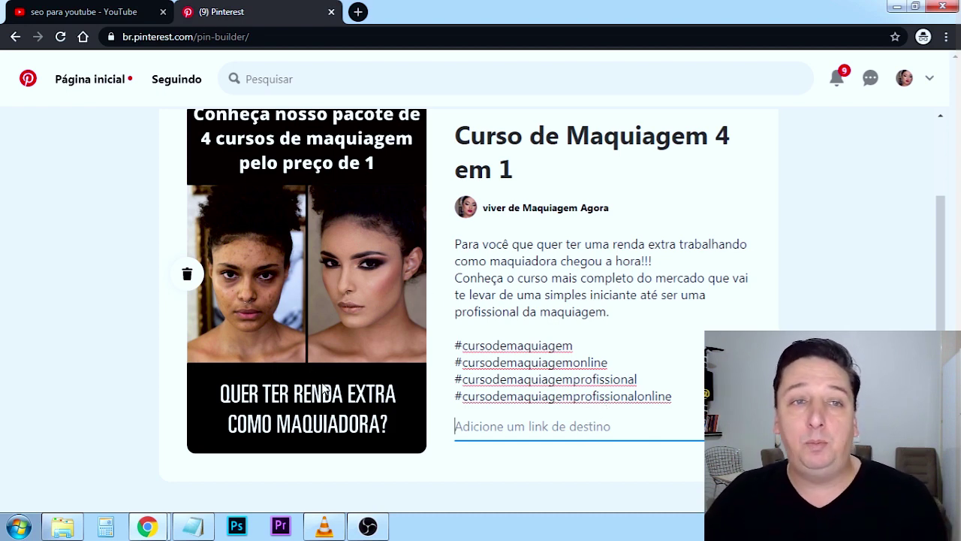
key("ctrl+shift+n")
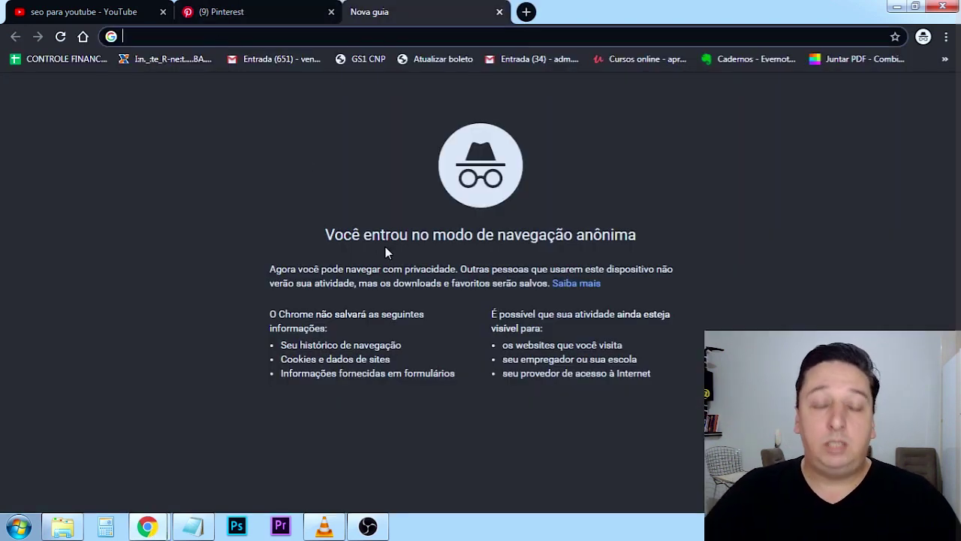
type("enc")
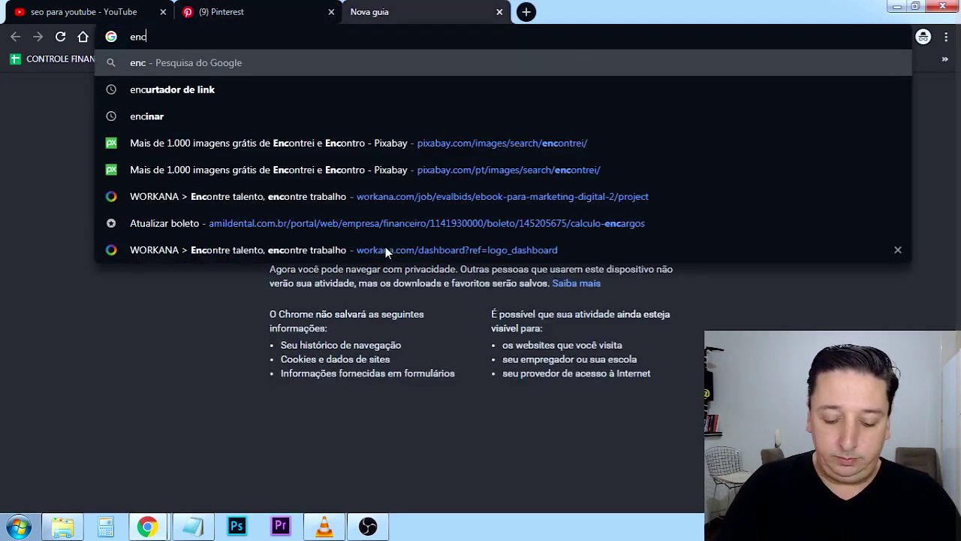
type("ortador de wh")
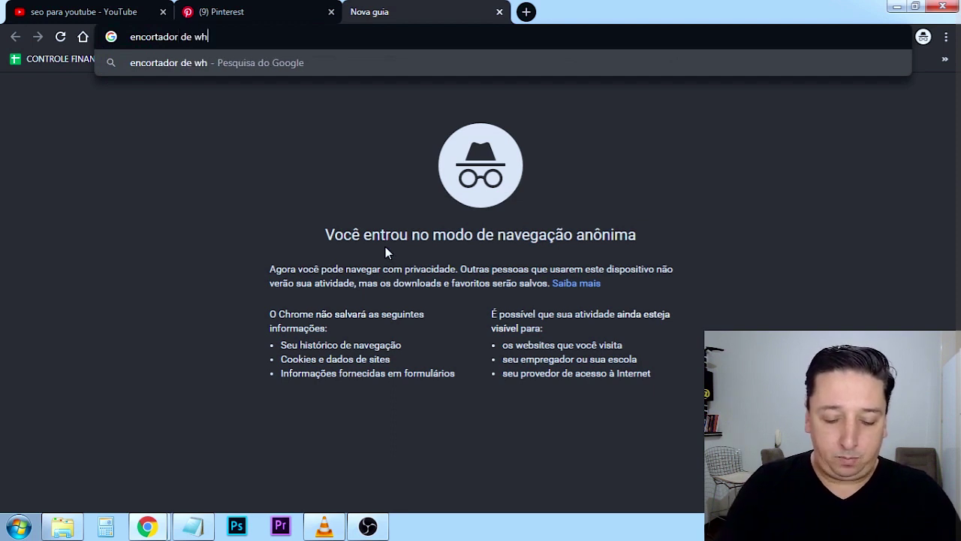
type("atsapp")
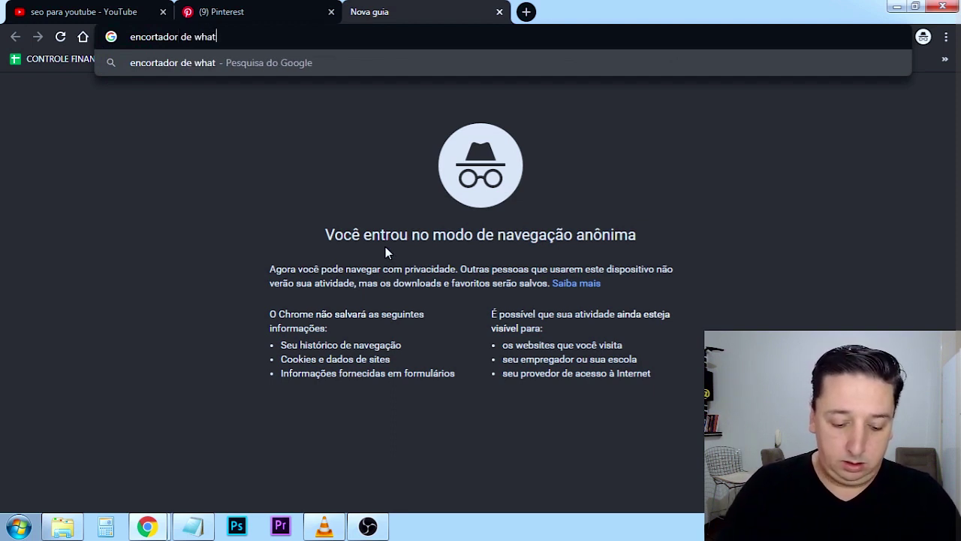
key("Return")
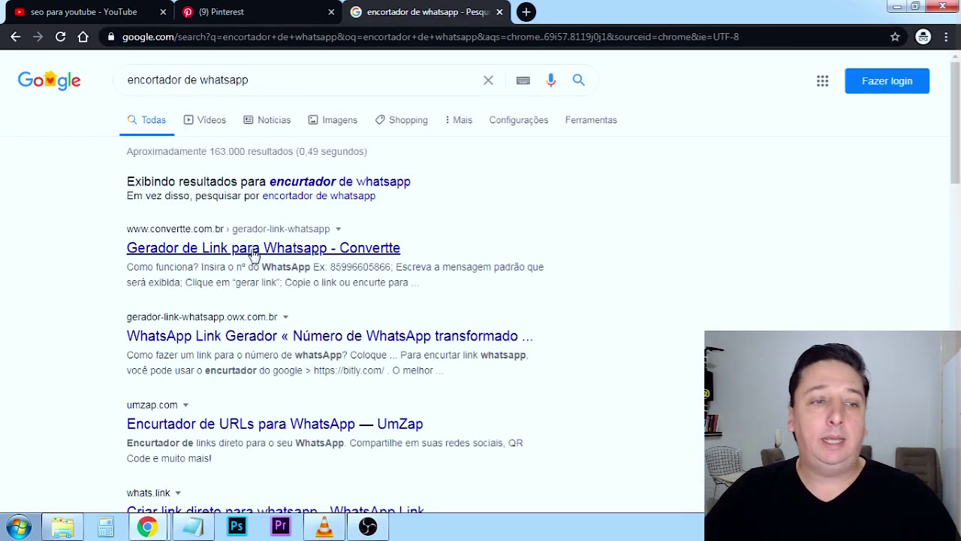
left_click(373, 255)
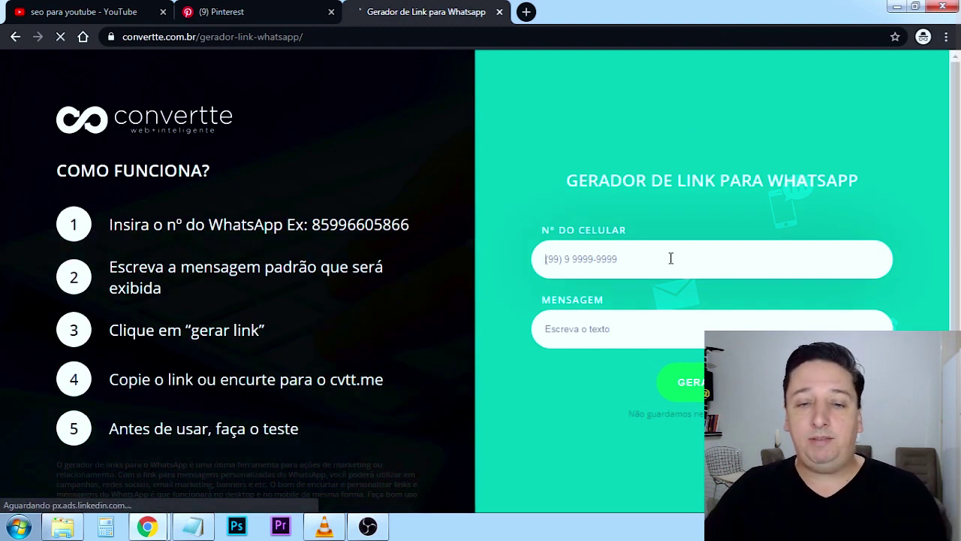
Step: Examine the mobile number and message fields of the WhatsApp link generator form
left_click(671, 258)
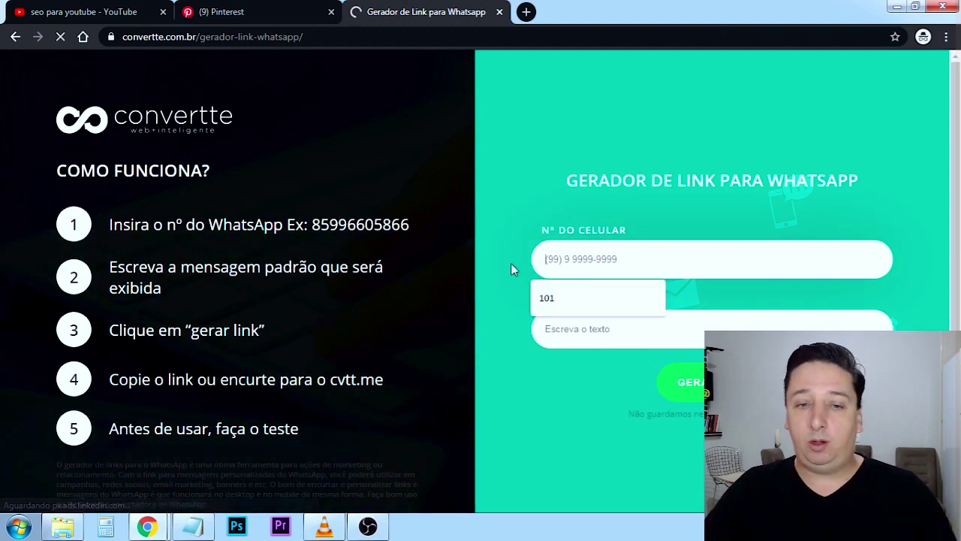
left_click(612, 328)
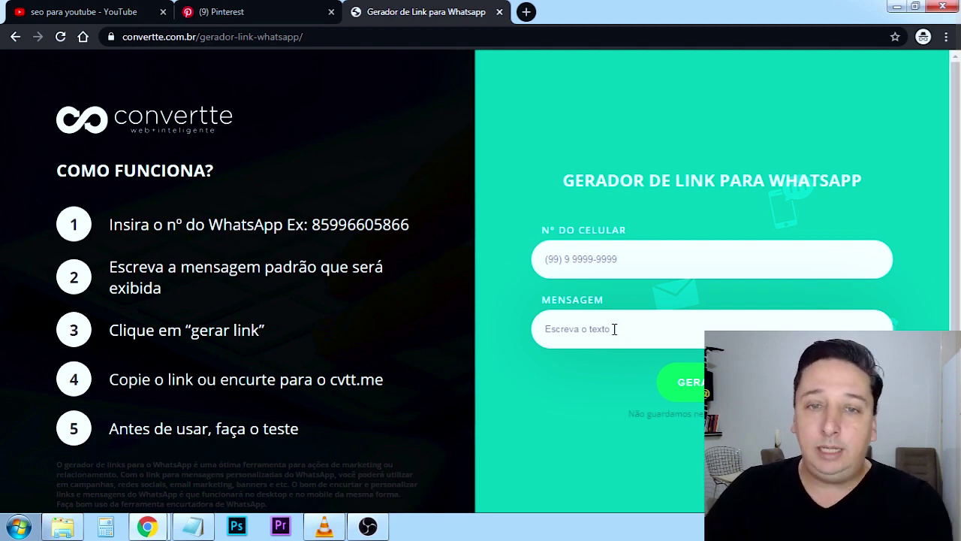
left_click(560, 260)
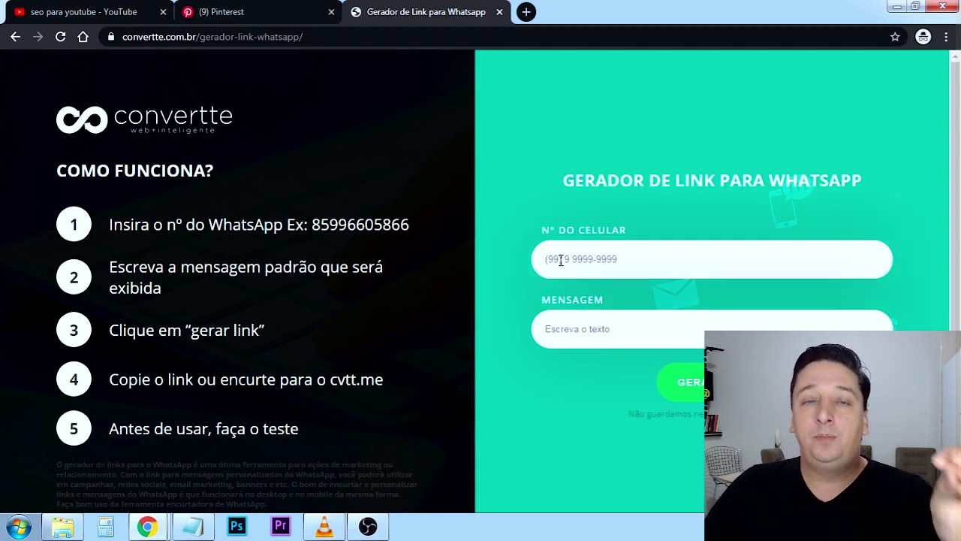